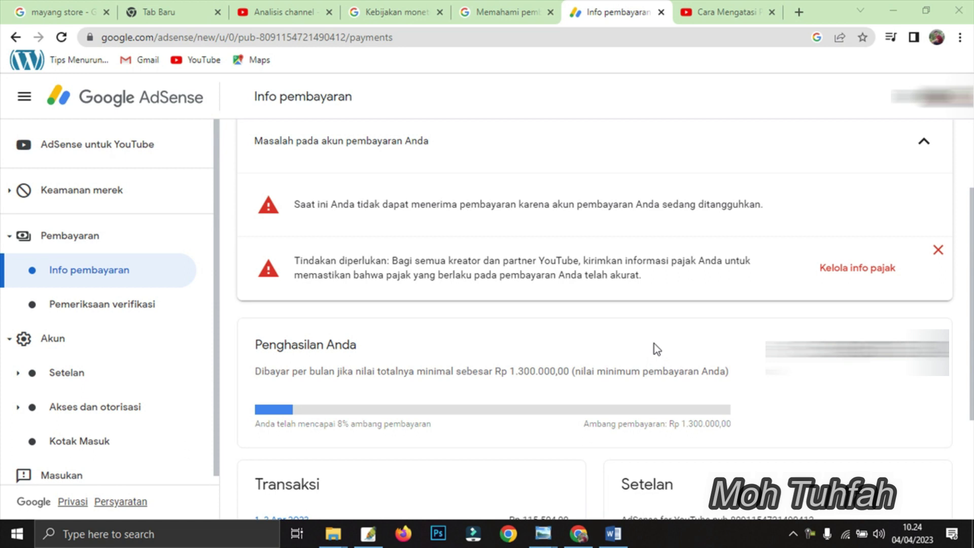
{"action": "scroll", "coordinate": [653, 343], "scroll_direction": "down", "scroll_amount": 2}
{"action": "scroll", "coordinate": [654, 344], "scroll_direction": "up", "scroll_amount": 2}
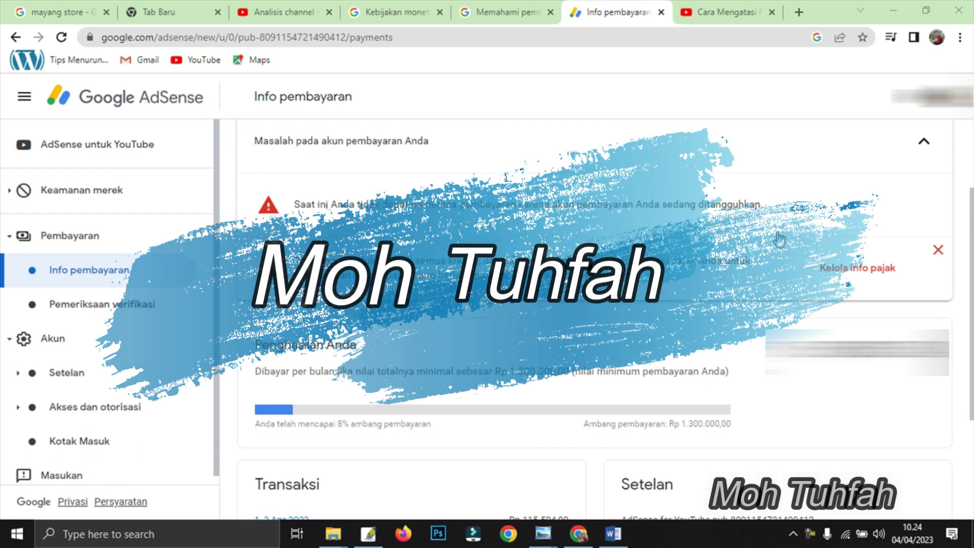
{"action": "left_click", "coordinate": [923, 146]}
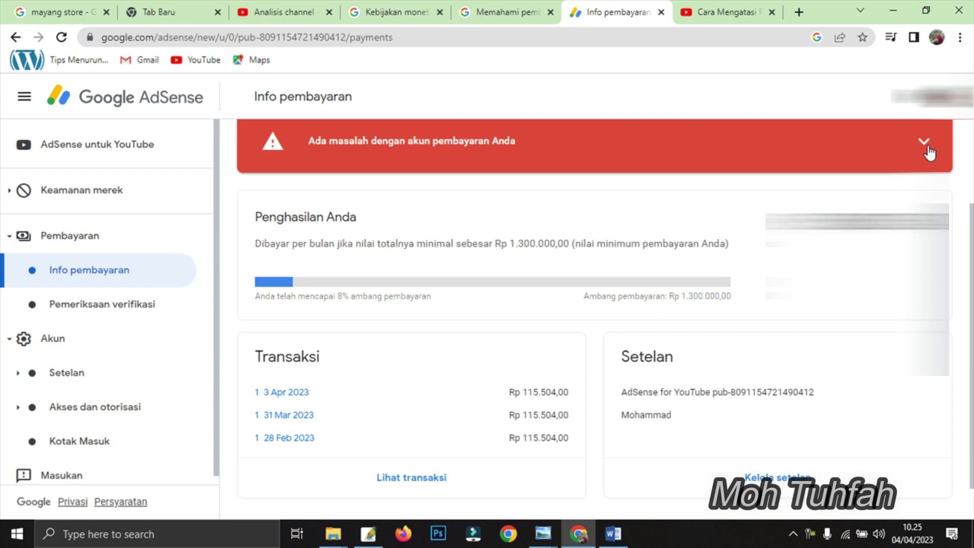
{"action": "left_click", "coordinate": [924, 145]}
- Open the tax info management page for Info pajak Amerika Serikat from the payment settings
{"action": "scroll", "coordinate": [755, 372], "scroll_direction": "down", "scroll_amount": 2}
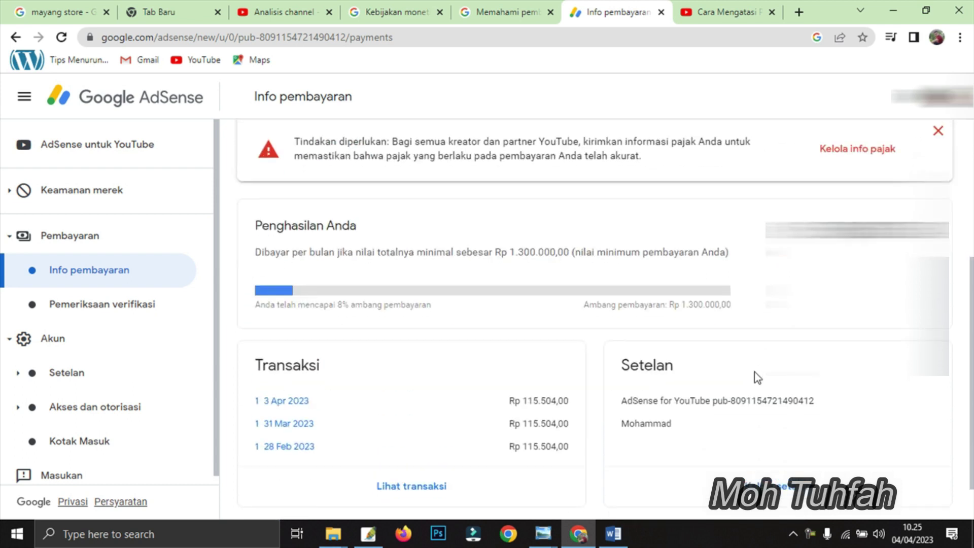
{"action": "scroll", "coordinate": [754, 373], "scroll_direction": "down", "scroll_amount": 1}
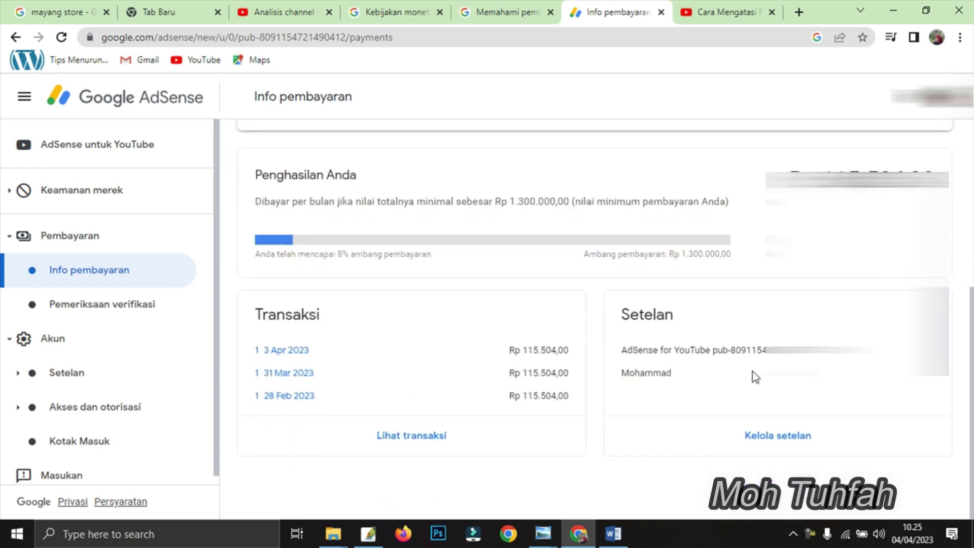
{"action": "left_click", "coordinate": [797, 442]}
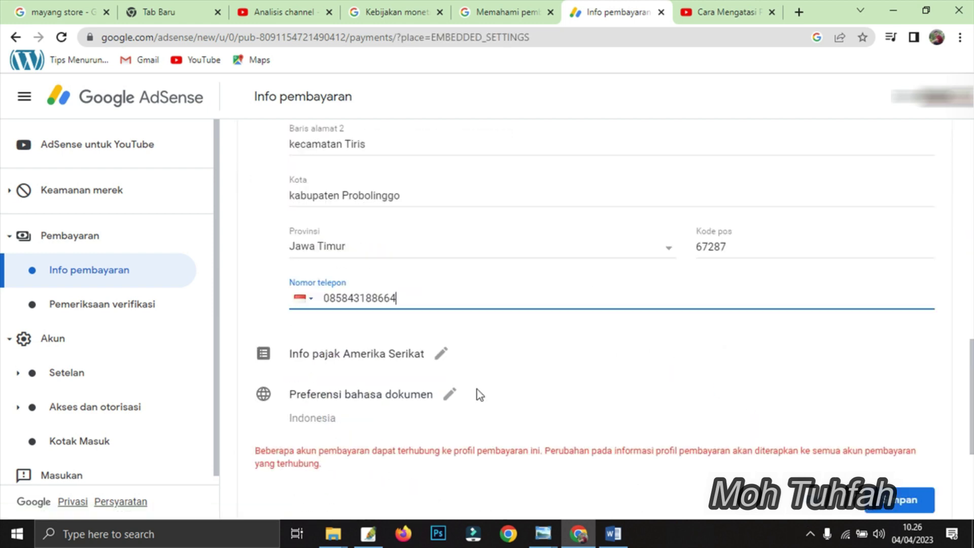
{"action": "left_click", "coordinate": [438, 354]}
{"action": "scroll", "coordinate": [498, 383], "scroll_direction": "down", "scroll_amount": 2}
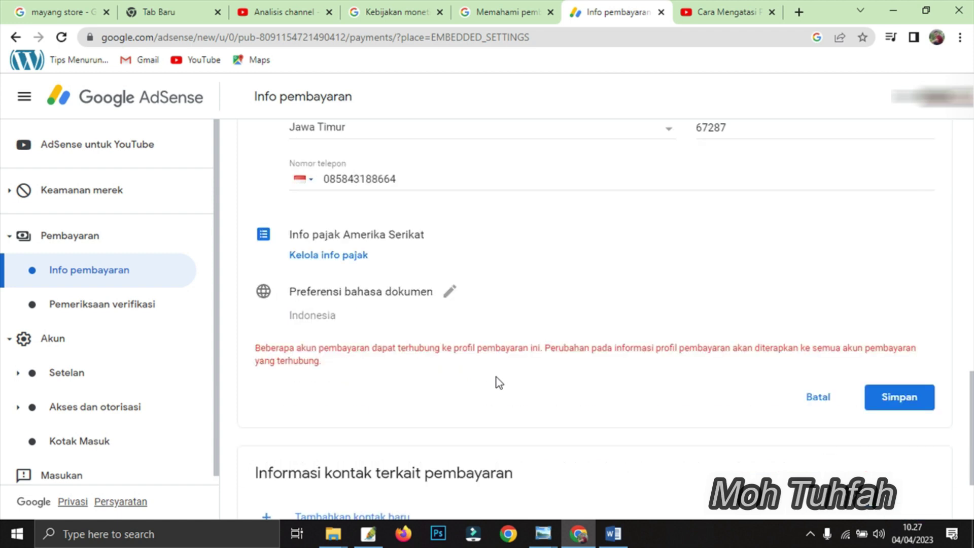
{"action": "left_click", "coordinate": [363, 258]}
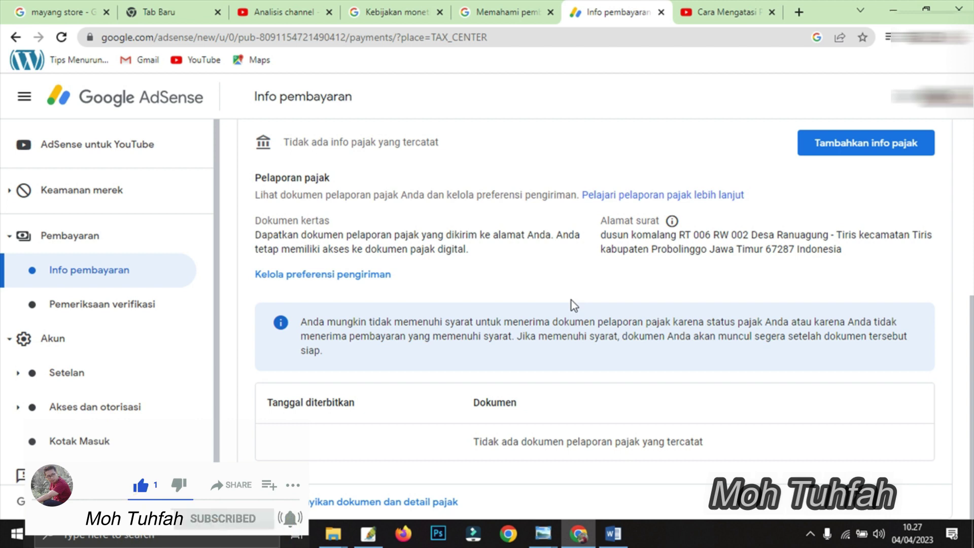
- Add tax info for Amerika Serikat and start the tax form past the introductory notes
{"action": "scroll", "coordinate": [570, 303], "scroll_direction": "up", "scroll_amount": 5}
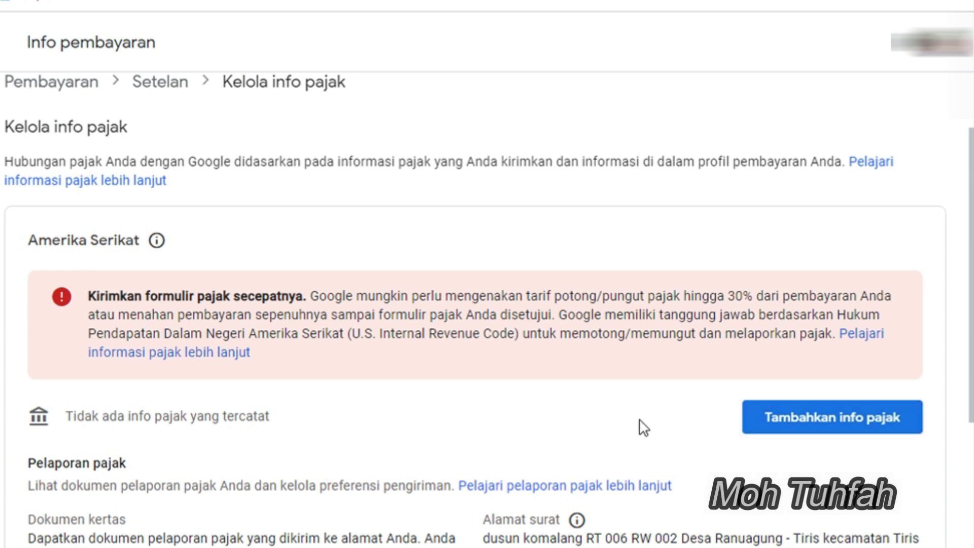
{"action": "left_click", "coordinate": [801, 431]}
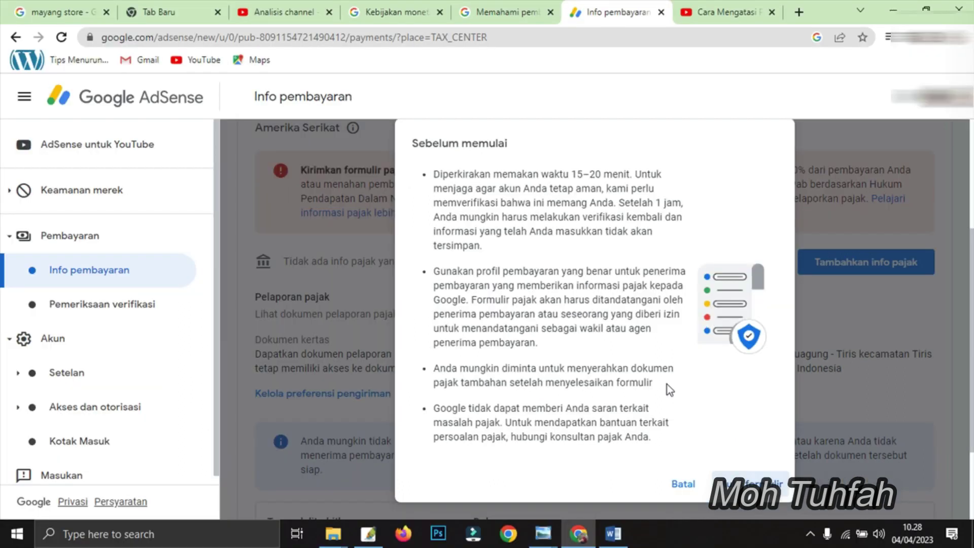
{"action": "scroll", "coordinate": [577, 391], "scroll_direction": "down", "scroll_amount": 3}
{"action": "left_click", "coordinate": [742, 370]}
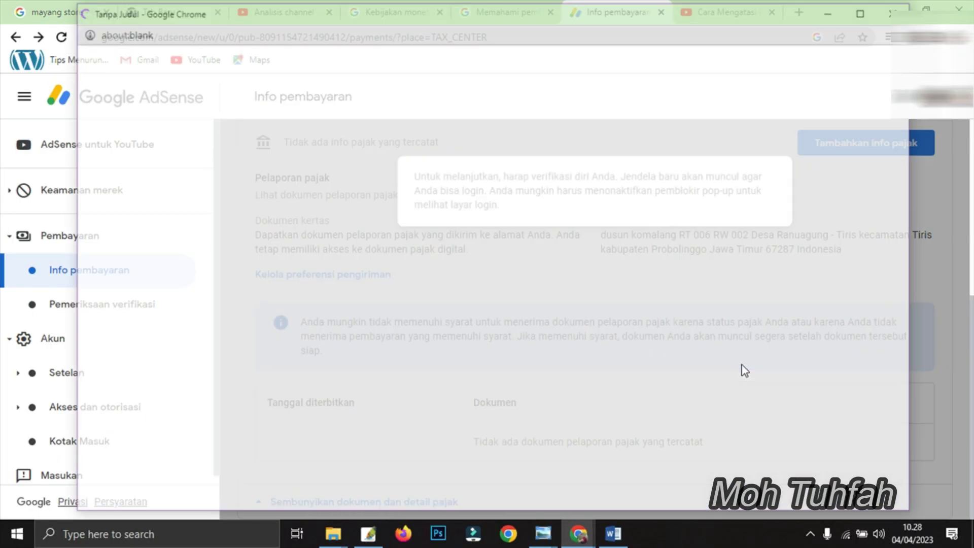
- Verify the account holder's identity by entering the Google account password and continuing
{"action": "type", "text": "•••••••••••"}
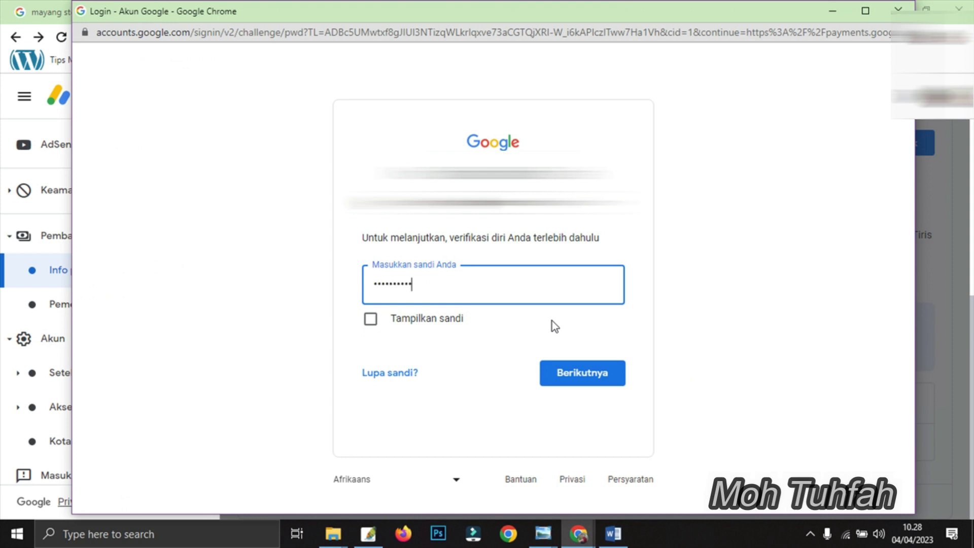
{"action": "left_click_drag", "start_coordinate": [417, 284], "coordinate": [297, 291]}
{"action": "type", "text": "•••••••••••"}
{"action": "left_click", "coordinate": [592, 377]}
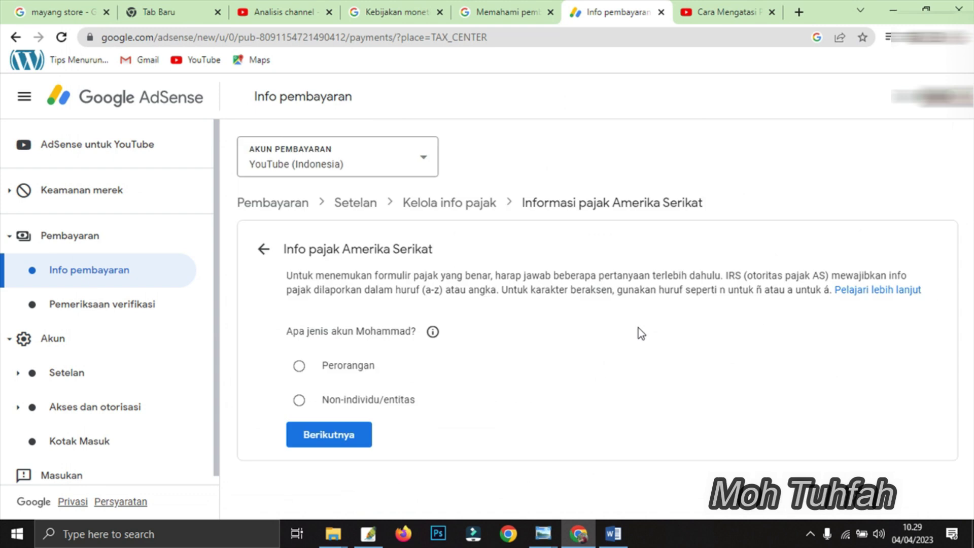
- Select the payment account YouTube (Indonesia) and set the account type to Perorangan
{"action": "left_click", "coordinate": [424, 164]}
{"action": "left_click", "coordinate": [418, 187]}
{"action": "left_click", "coordinate": [300, 366]}
{"action": "left_click", "coordinate": [330, 439]}
- Answer Tidak to the US citizen or resident question and start the W-8BEN form
{"action": "scroll", "coordinate": [596, 398], "scroll_direction": "down", "scroll_amount": 1}
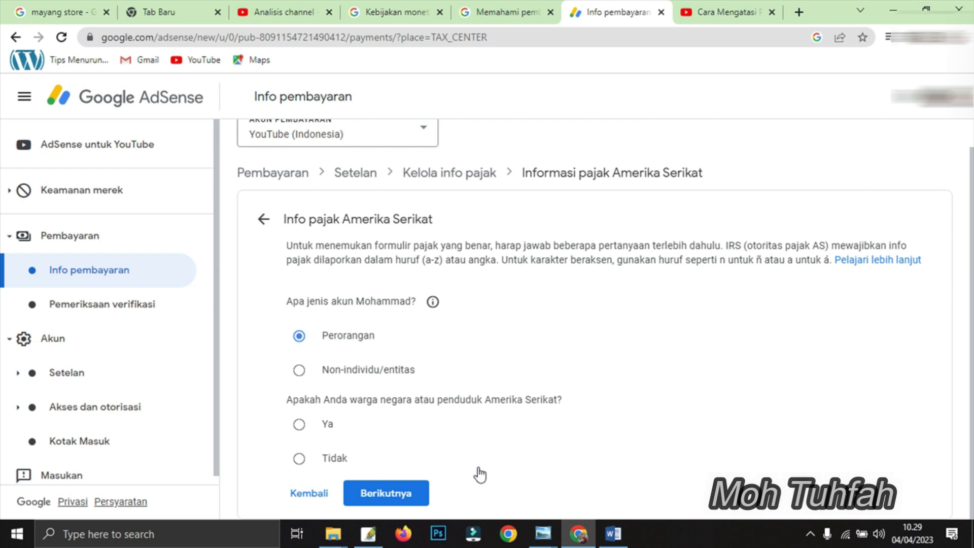
{"action": "left_click", "coordinate": [299, 460]}
{"action": "left_click", "coordinate": [382, 494]}
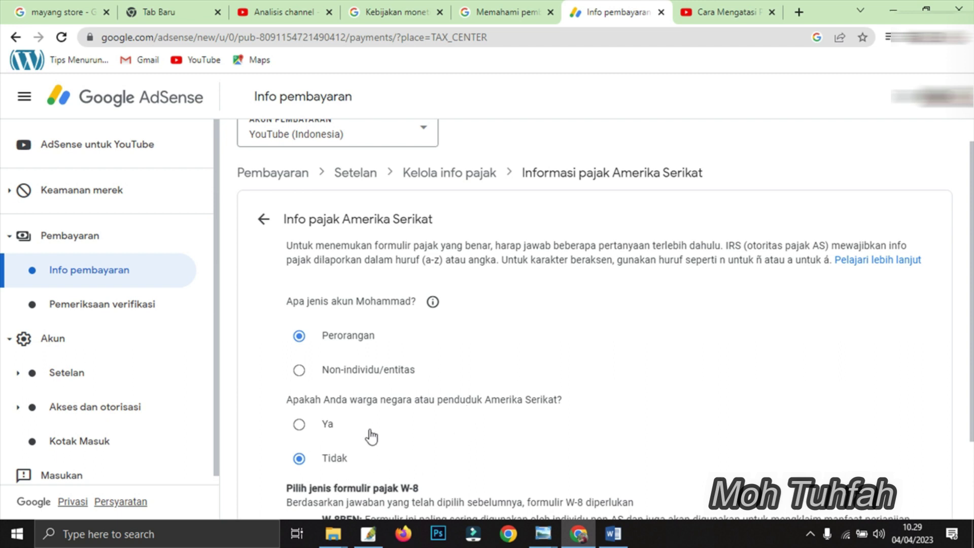
{"action": "scroll", "coordinate": [554, 449], "scroll_direction": "down", "scroll_amount": 2}
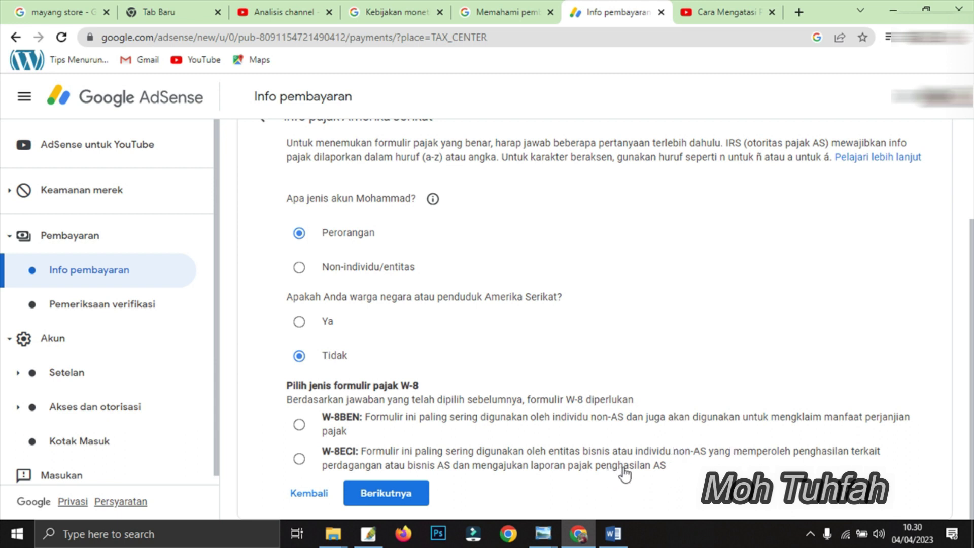
{"action": "left_click", "coordinate": [299, 425]}
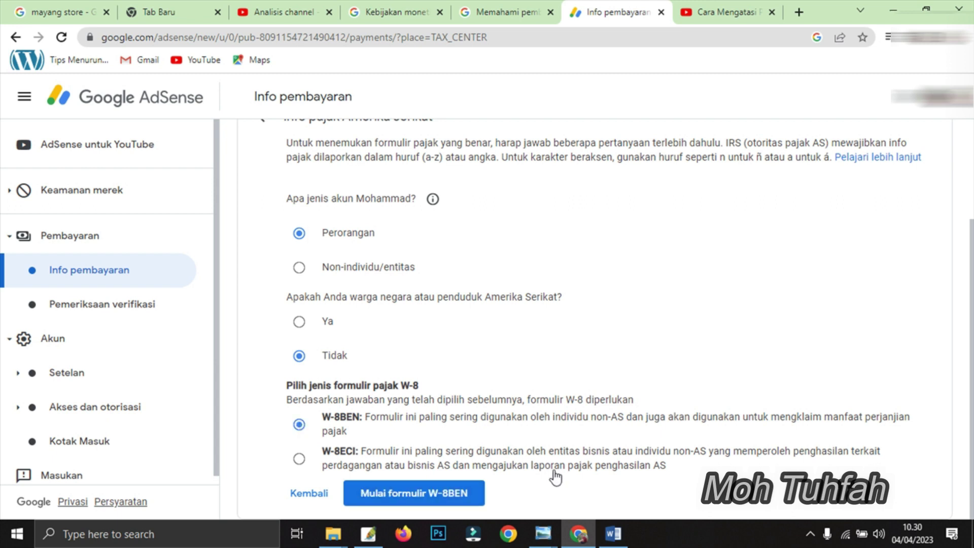
{"action": "left_click", "coordinate": [411, 497]}
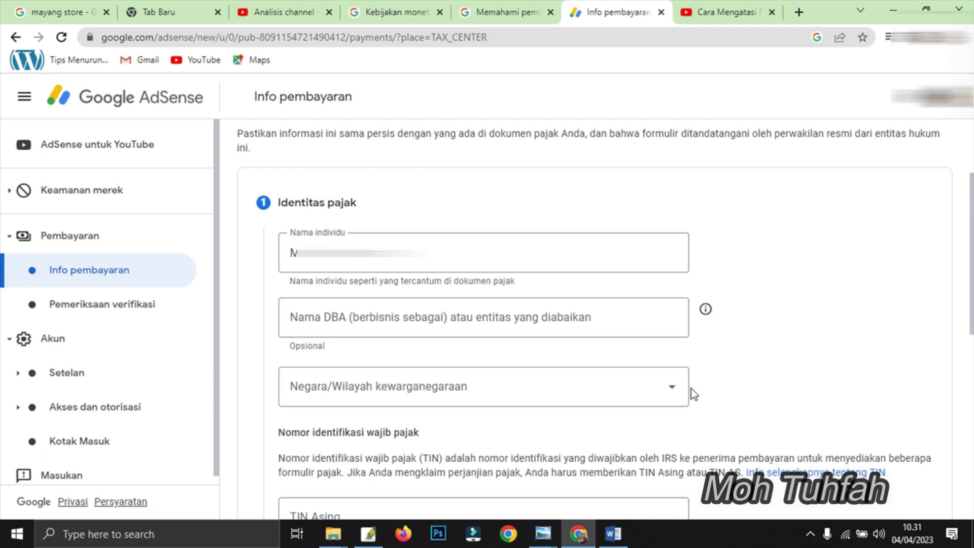
- Set the country of citizenship in the tax identity section to Indonesia
{"action": "scroll", "coordinate": [692, 389], "scroll_direction": "down", "scroll_amount": 2}
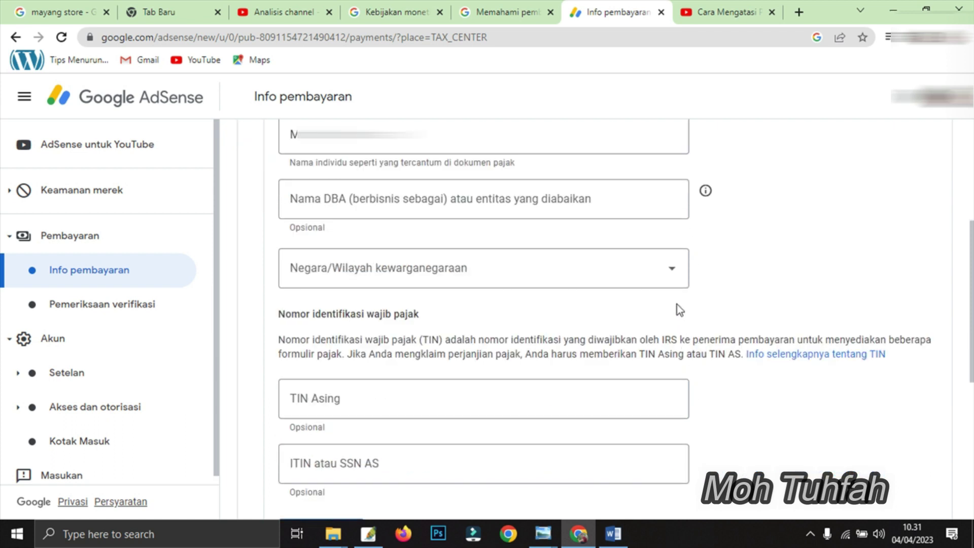
{"action": "left_click", "coordinate": [669, 274]}
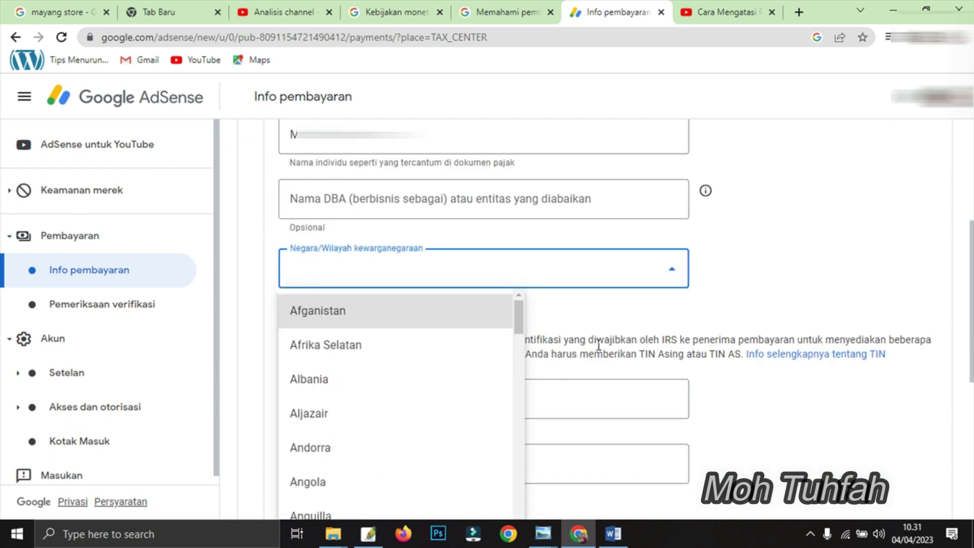
{"action": "left_click_drag", "start_coordinate": [519, 317], "coordinate": [510, 485]}
{"action": "scroll", "coordinate": [509, 484], "scroll_direction": "up", "scroll_amount": 3}
{"action": "left_click", "coordinate": [411, 404]}
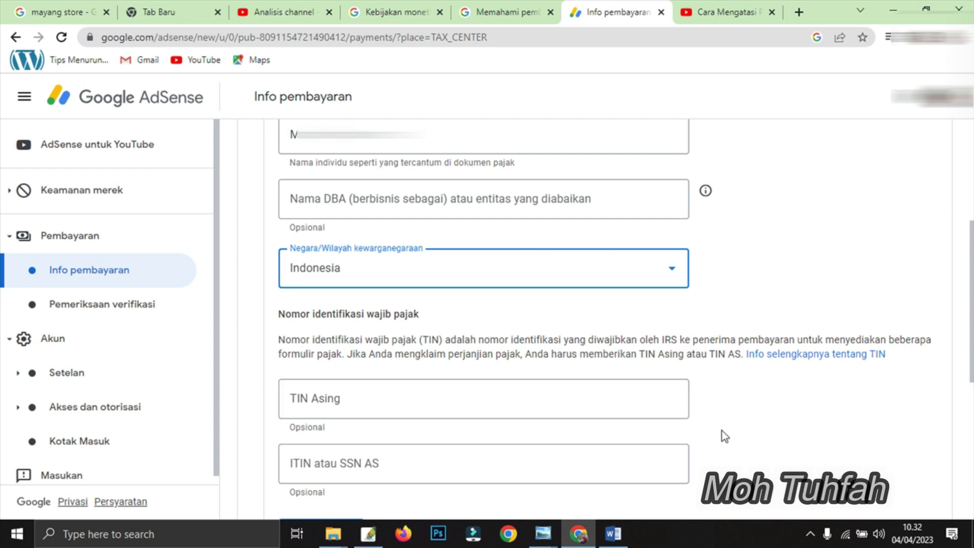
- Complete the tax identity section with the optional TIN Asing and ITIN/SSN fields left blank, and continue to Alamat
{"action": "scroll", "coordinate": [723, 431], "scroll_direction": "down", "scroll_amount": 2}
{"action": "scroll", "coordinate": [723, 431], "scroll_direction": "up", "scroll_amount": 2}
{"action": "scroll", "coordinate": [723, 431], "scroll_direction": "down", "scroll_amount": 2}
{"action": "scroll", "coordinate": [356, 431], "scroll_direction": "down", "scroll_amount": 2}
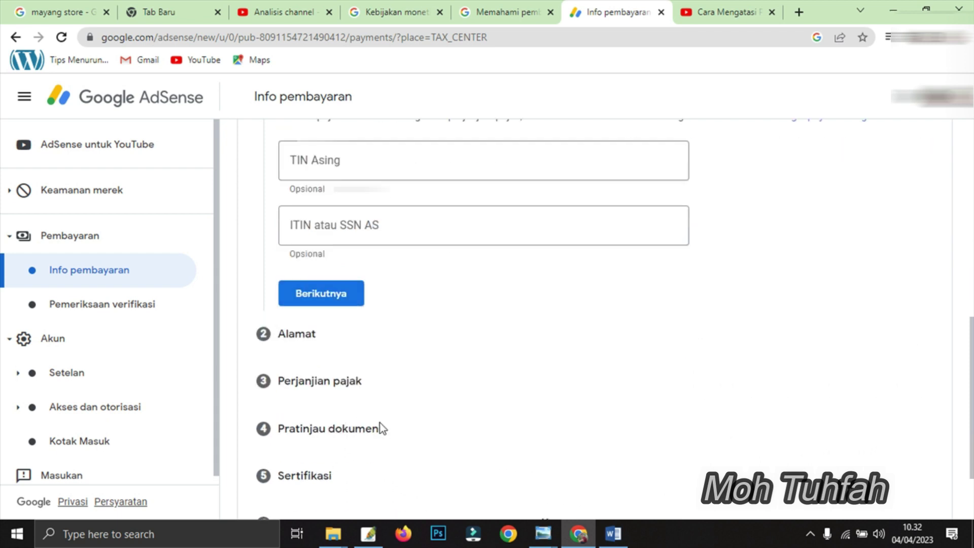
{"action": "left_click", "coordinate": [333, 303]}
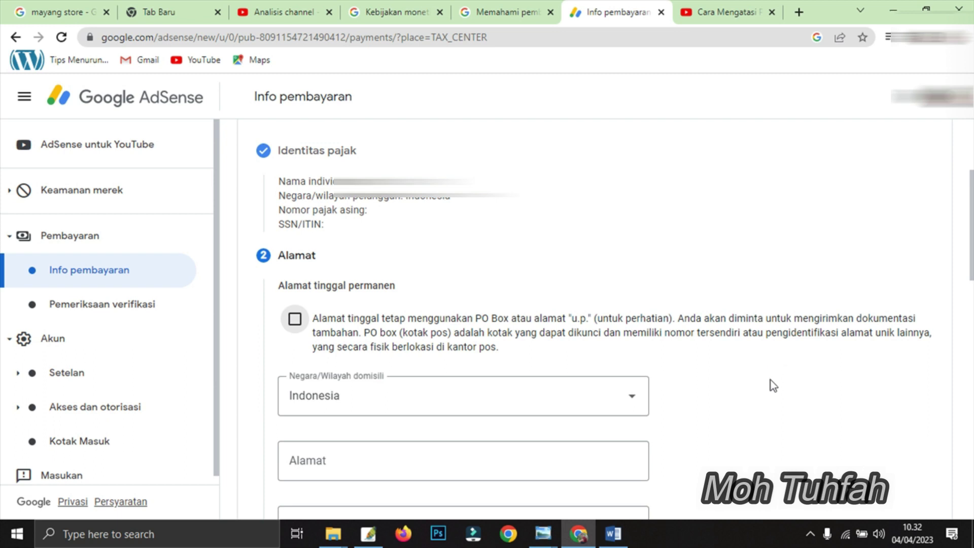
- Fill in the permanent residence address from the saved address suggestion
{"action": "scroll", "coordinate": [771, 379], "scroll_direction": "down", "scroll_amount": 5}
{"action": "scroll", "coordinate": [771, 382], "scroll_direction": "up", "scroll_amount": 2}
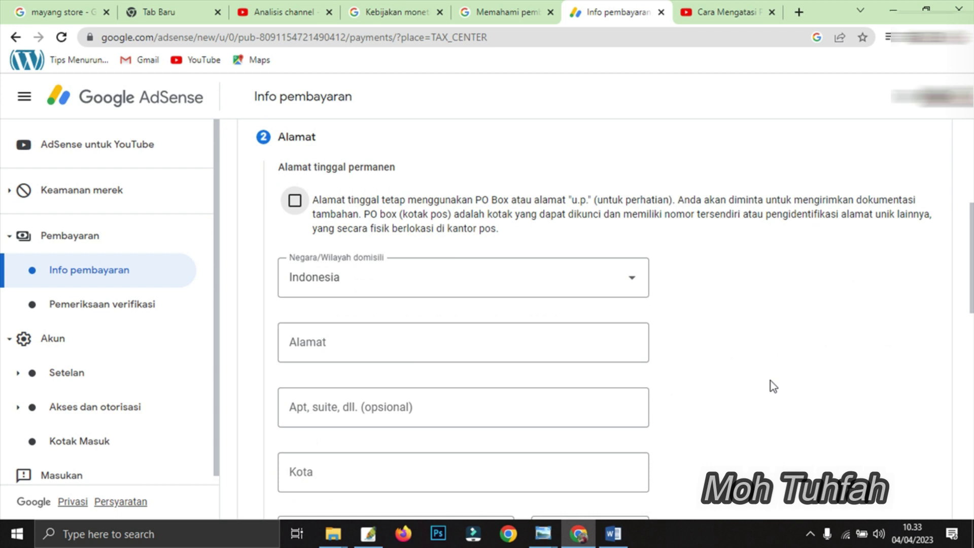
{"action": "scroll", "coordinate": [771, 382], "scroll_direction": "down", "scroll_amount": 2}
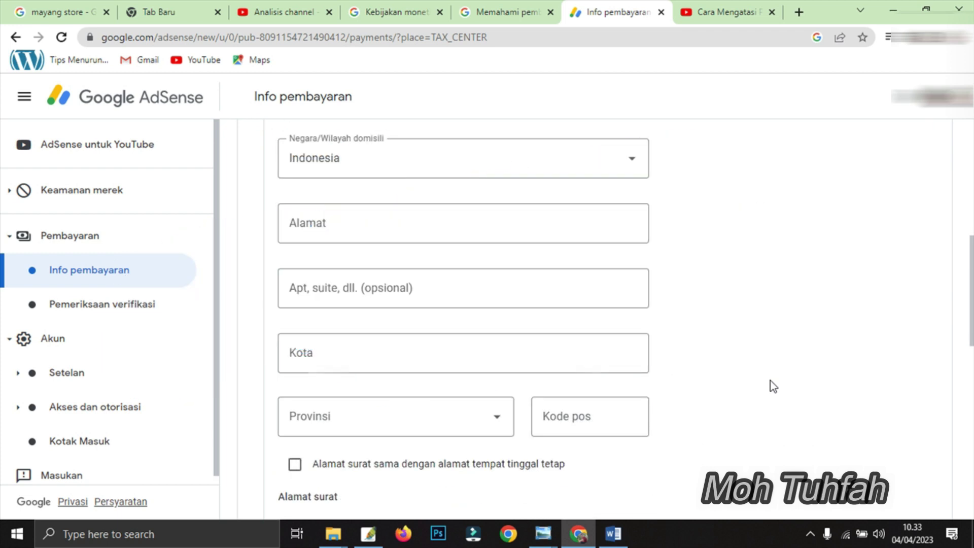
{"action": "scroll", "coordinate": [772, 382], "scroll_direction": "up", "scroll_amount": 2}
{"action": "left_click", "coordinate": [432, 342]}
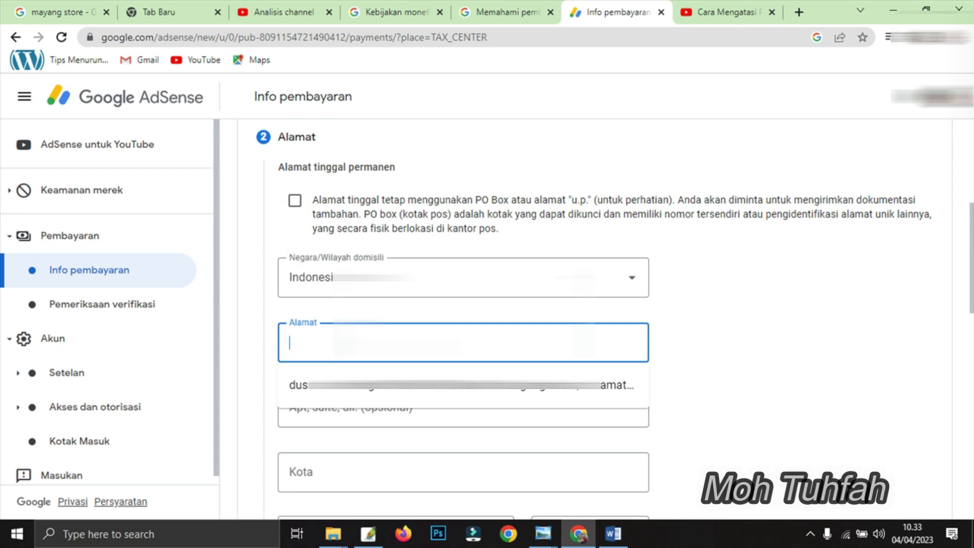
{"action": "left_click", "coordinate": [462, 390]}
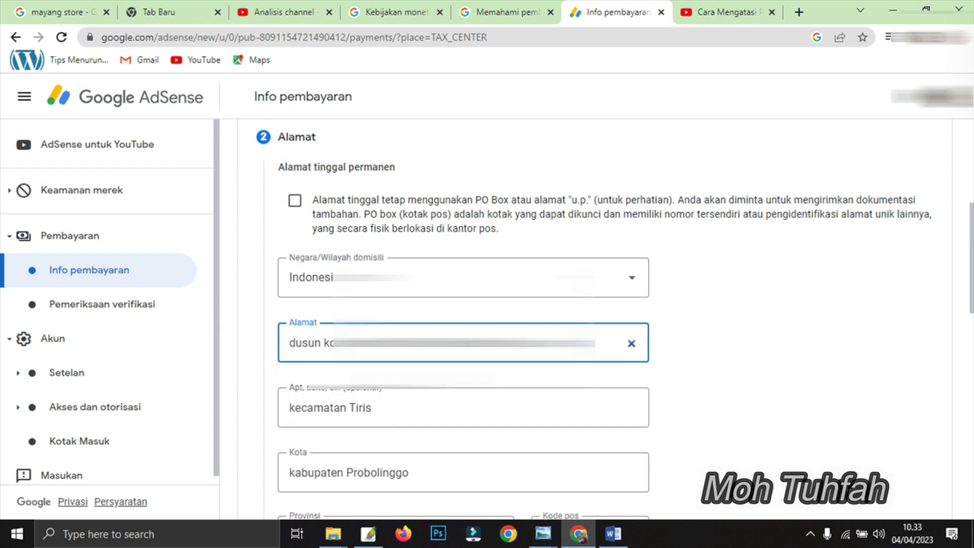
- Correct the street line of the permanent residence address to the account holder's actual address, with initial capitals
{"action": "left_click", "coordinate": [301, 342]}
{"action": "key", "text": "BackSpace"}
{"action": "type", "text": "D"}
{"action": "key", "text": "ctrl+Right"}
{"action": "key", "text": "shift+End"}
{"action": "type", "text": "W"}
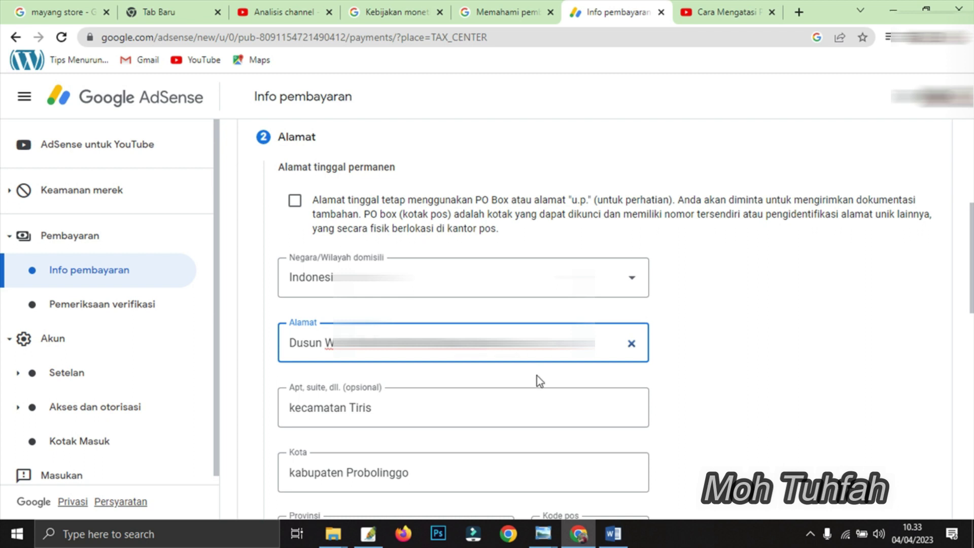
{"action": "left_click", "coordinate": [720, 378]}
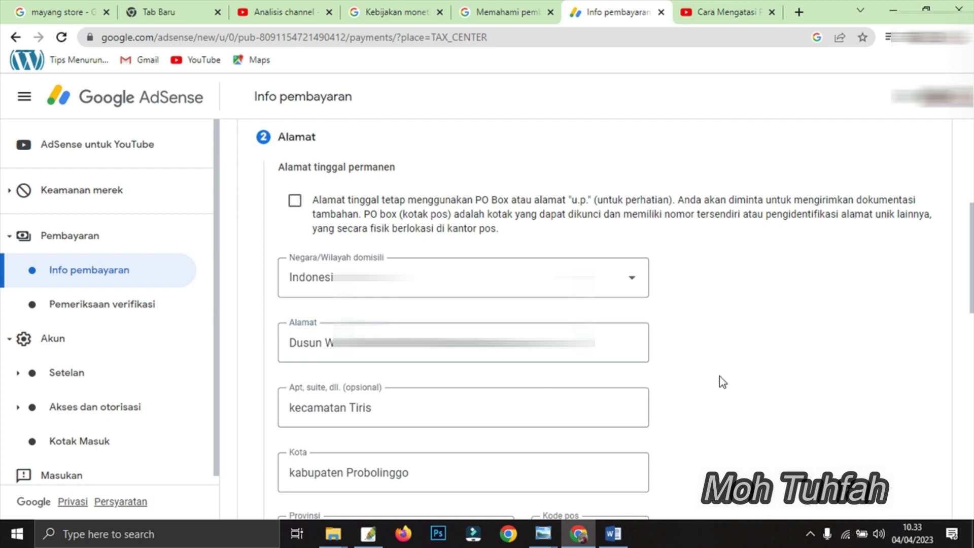
- Capitalize the first letter of the permanent address's second line and fill its city from the saved suggestion
{"action": "scroll", "coordinate": [710, 388], "scroll_direction": "down", "scroll_amount": 2}
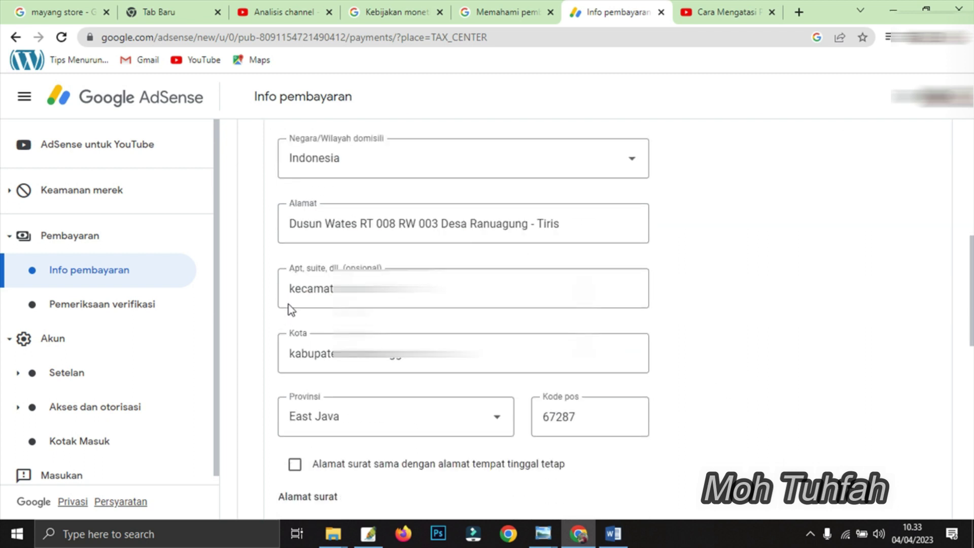
{"action": "left_click", "coordinate": [294, 288]}
{"action": "left_click", "coordinate": [293, 354]}
{"action": "key", "text": "BackSpace"}
{"action": "type", "text": "K"}
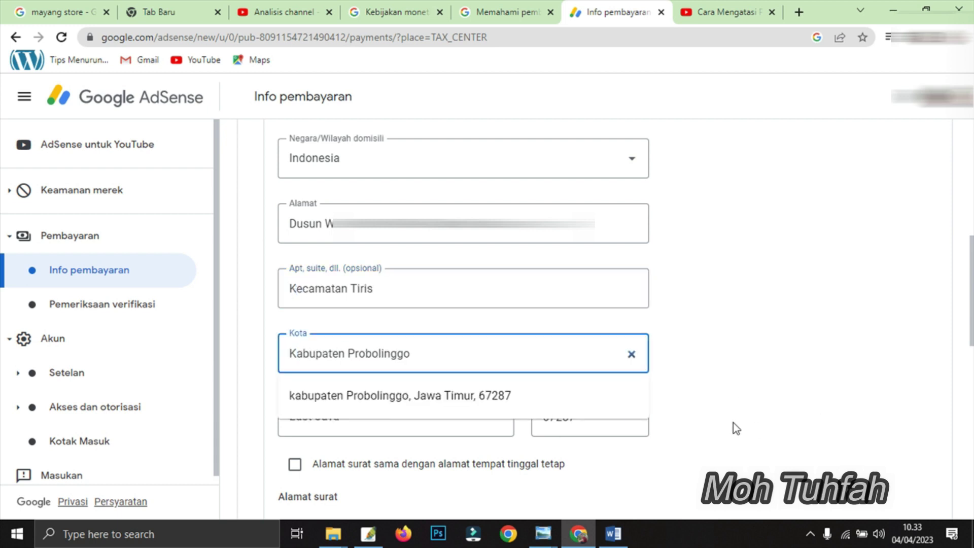
{"action": "left_click", "coordinate": [450, 404]}
{"action": "scroll", "coordinate": [731, 422], "scroll_direction": "down", "scroll_amount": 2}
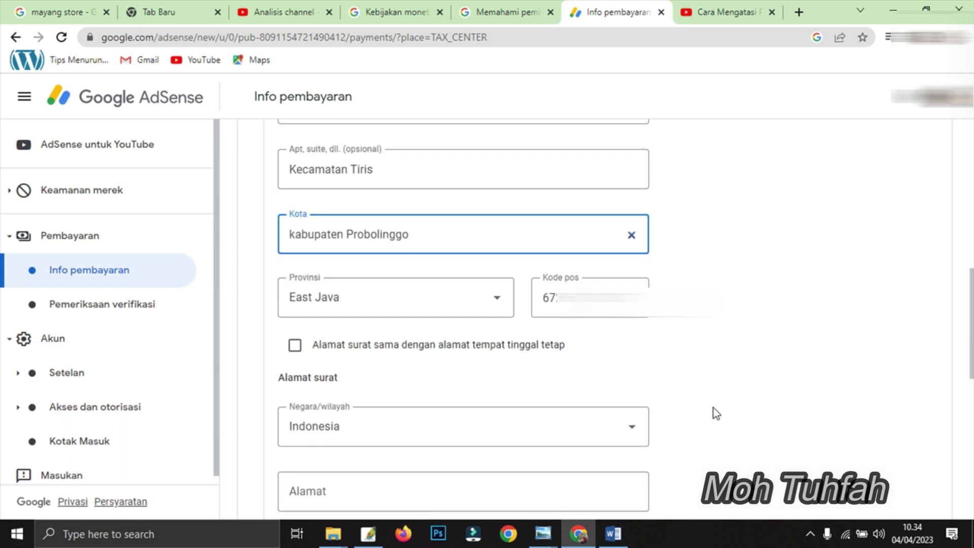
- Select the account holder's province for the permanent residence address
{"action": "left_click", "coordinate": [495, 305]}
{"action": "scroll", "coordinate": [470, 385], "scroll_direction": "down", "scroll_amount": 5}
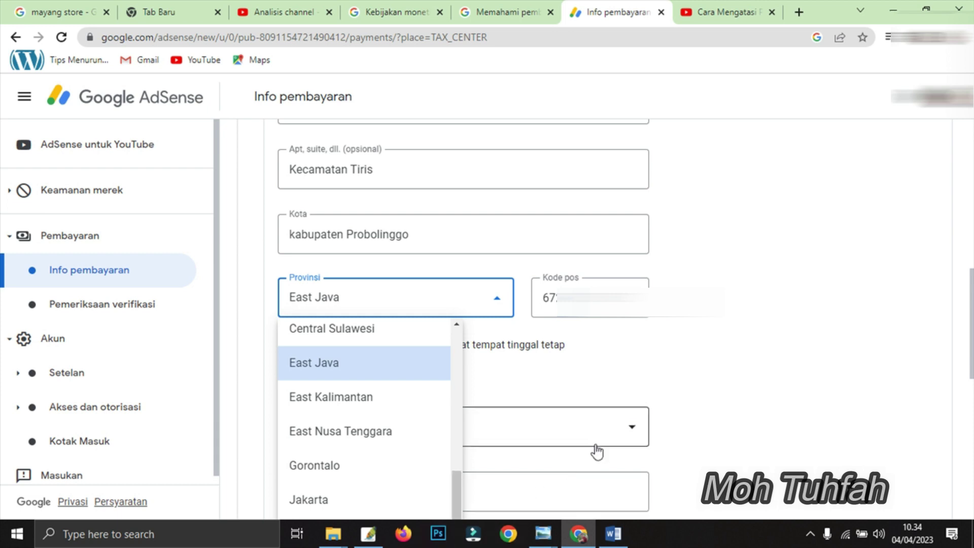
{"action": "left_click", "coordinate": [395, 376]}
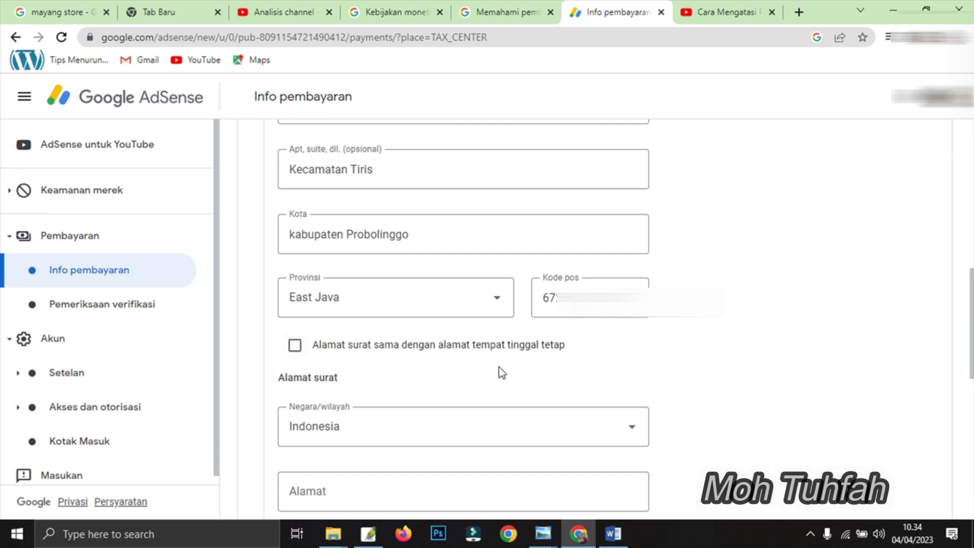
- Enter the account holder's mailing street address in the Alamat field of the mailing address section
{"action": "scroll", "coordinate": [778, 375], "scroll_direction": "down", "scroll_amount": 2}
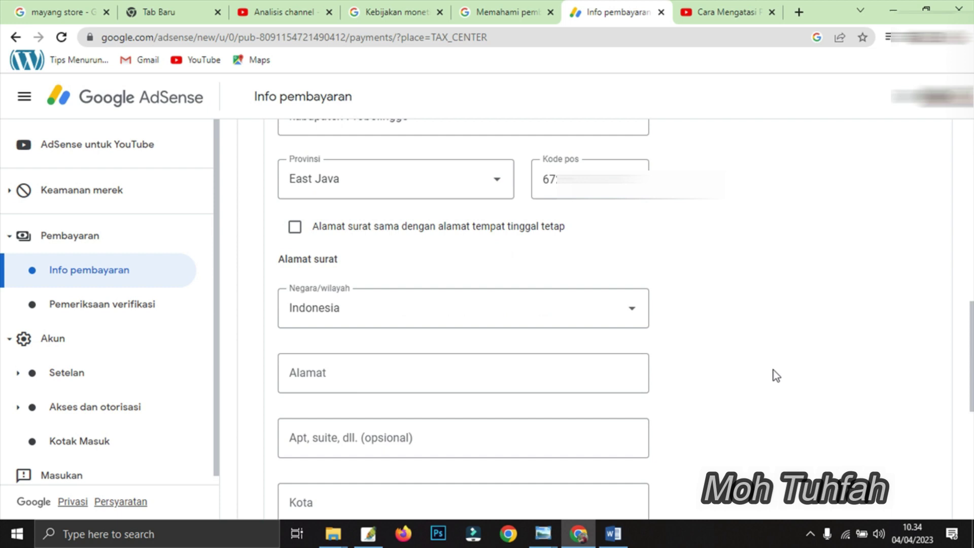
{"action": "scroll", "coordinate": [681, 388], "scroll_direction": "up", "scroll_amount": 4}
{"action": "scroll", "coordinate": [681, 389], "scroll_direction": "down", "scroll_amount": 4}
{"action": "left_click", "coordinate": [464, 382]}
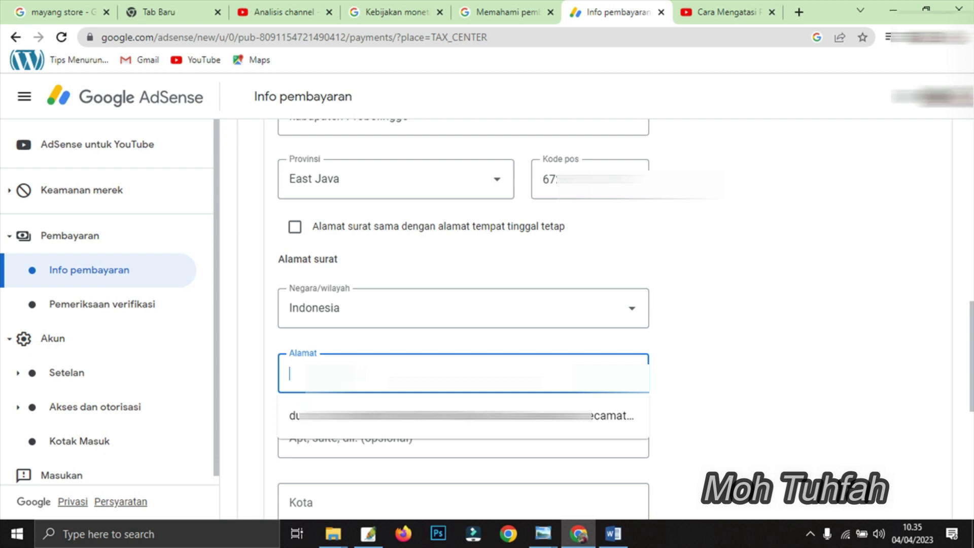
{"action": "type", "text": "Tok"}
{"action": "key", "text": "Escape"}
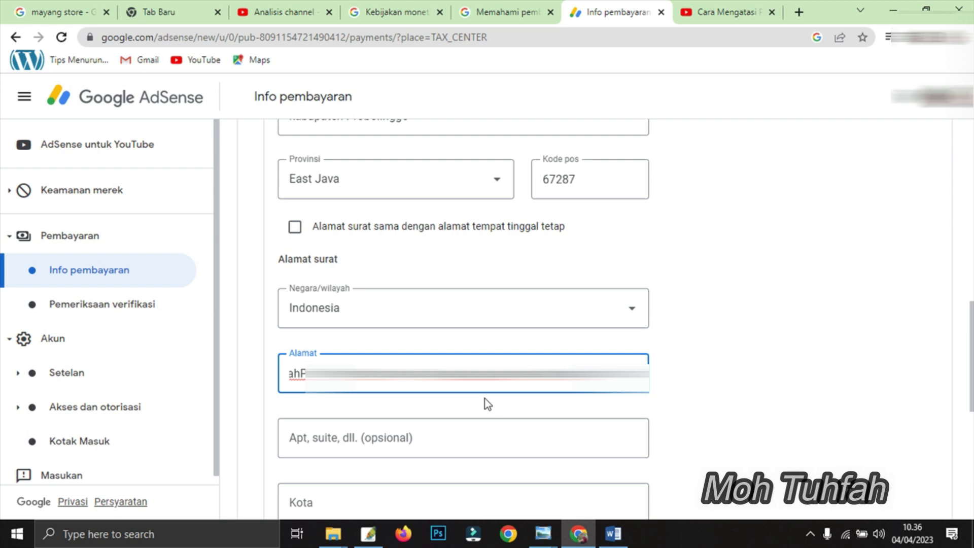
{"action": "key", "text": "Home"}
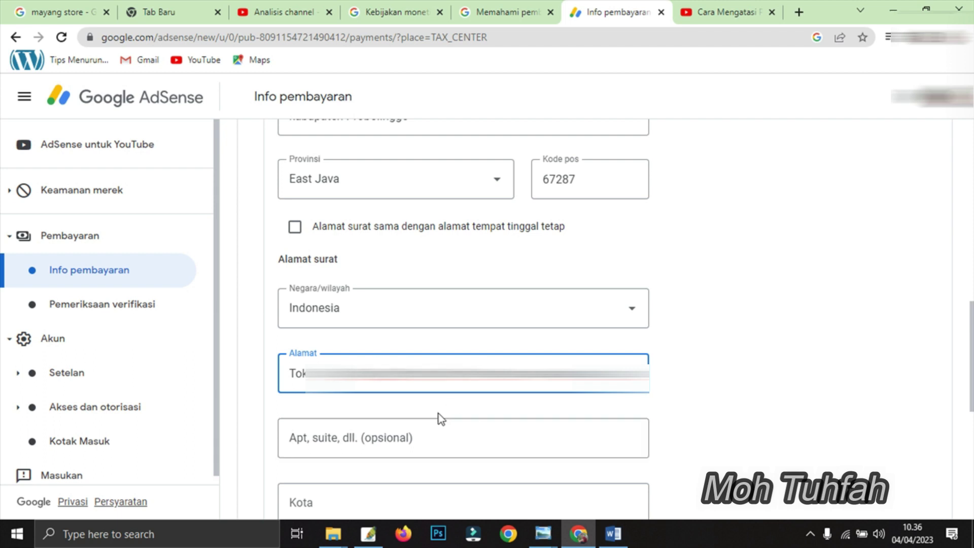
{"action": "key", "text": "ctrl+a"}
{"action": "key", "text": "BackSpace"}
{"action": "key", "text": "ctrl+v"}
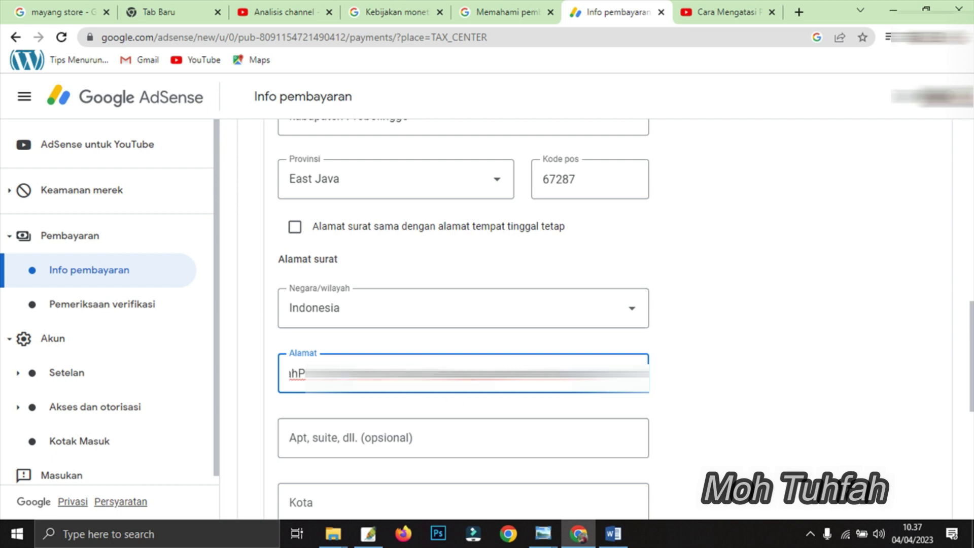
- Fill the mailing address's city, province and postal code from the saved suggestion and continue to the tax treaty section
{"action": "scroll", "coordinate": [409, 413], "scroll_direction": "down", "scroll_amount": 2}
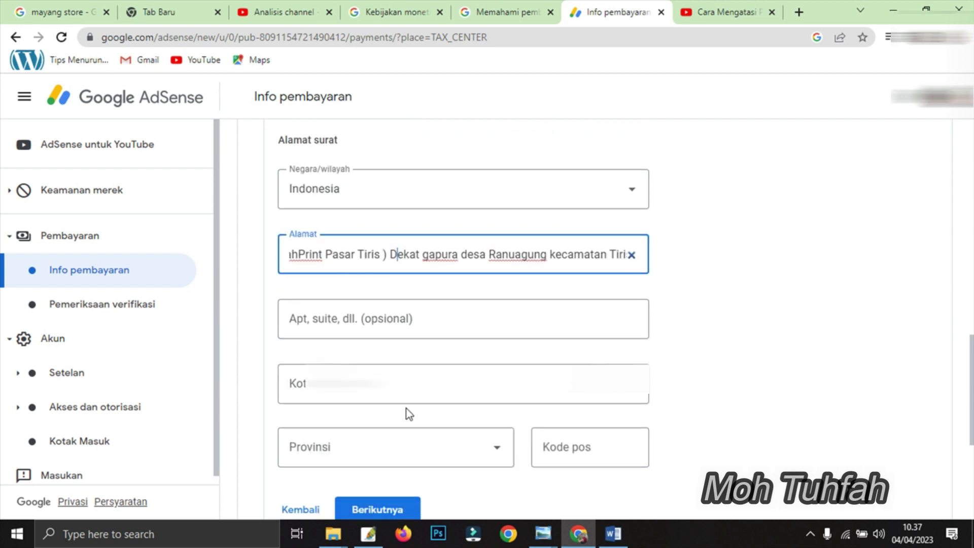
{"action": "scroll", "coordinate": [407, 413], "scroll_direction": "down", "scroll_amount": 2}
{"action": "left_click", "coordinate": [386, 268]}
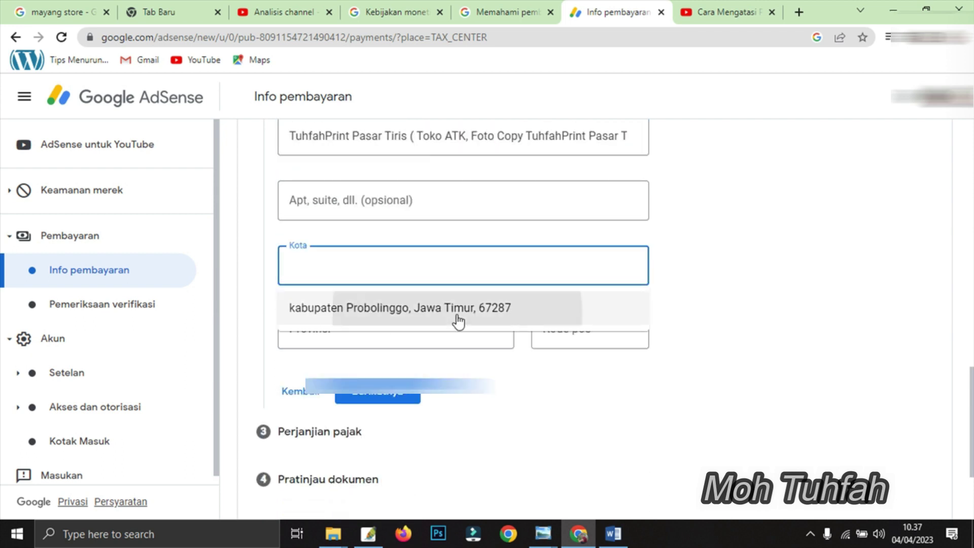
{"action": "left_click", "coordinate": [457, 311]}
{"action": "scroll", "coordinate": [731, 369], "scroll_direction": "down", "scroll_amount": 2}
{"action": "left_click", "coordinate": [385, 277]}
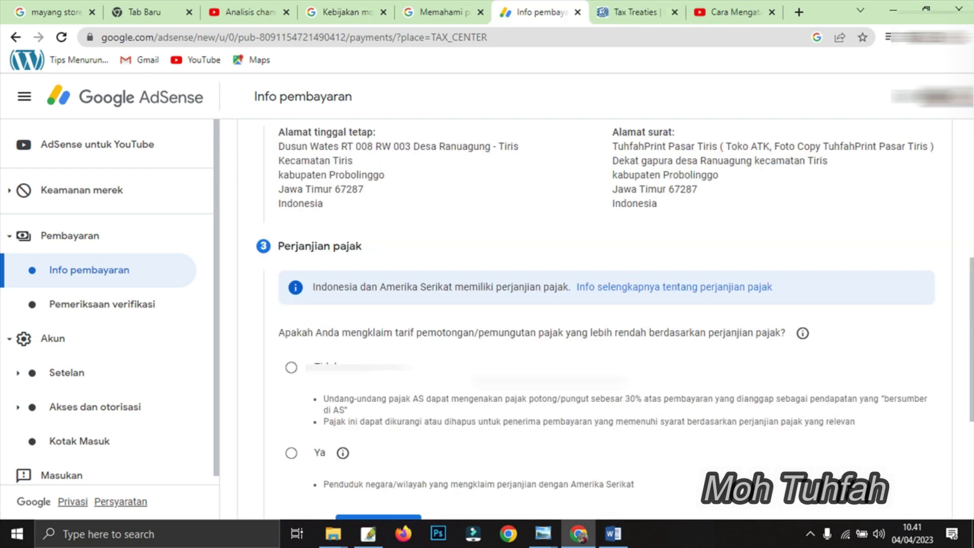
- Answer Tidak to claiming a reduced treaty withholding rate, and certify the generated W-8BEN document as reviewed, correct and complete
{"action": "scroll", "coordinate": [383, 341], "scroll_direction": "down", "scroll_amount": 2}
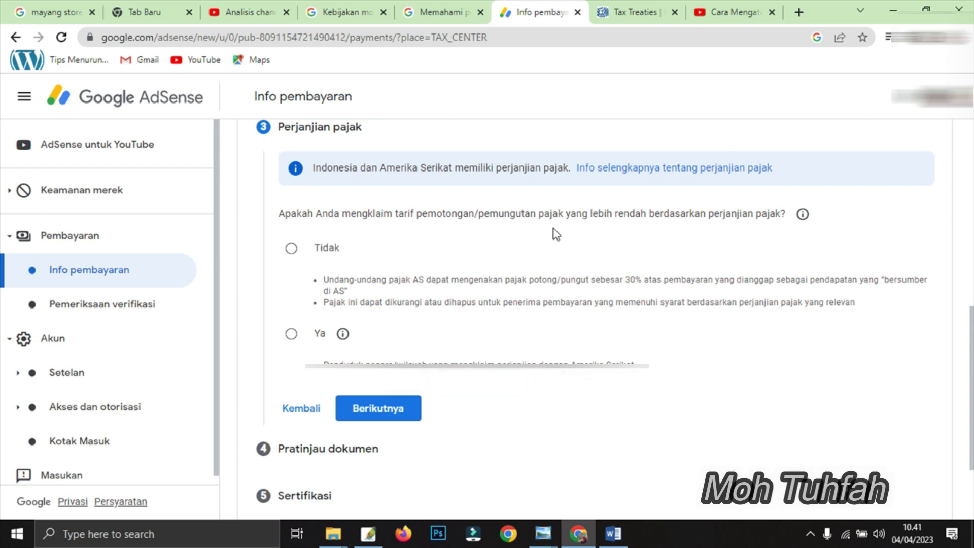
{"action": "left_click", "coordinate": [320, 333]}
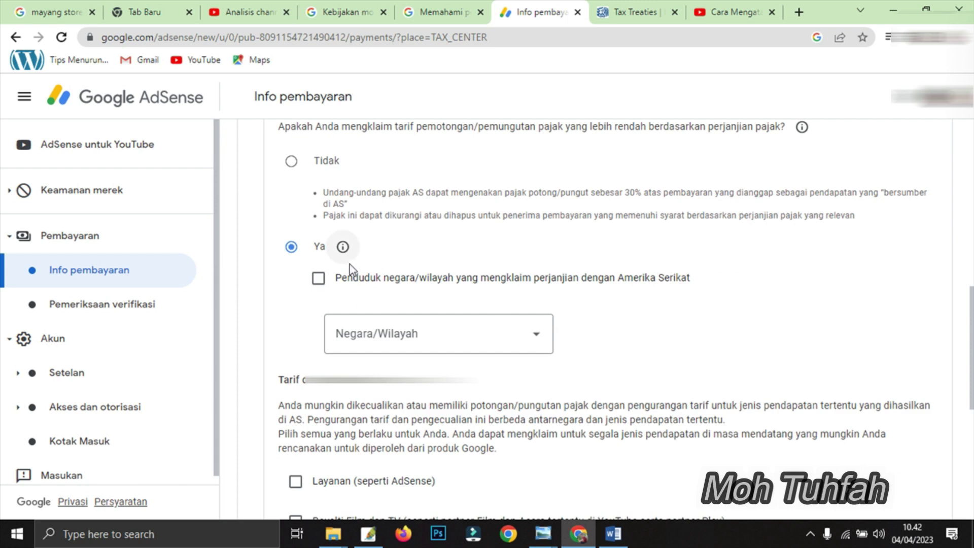
{"action": "left_click", "coordinate": [291, 161]}
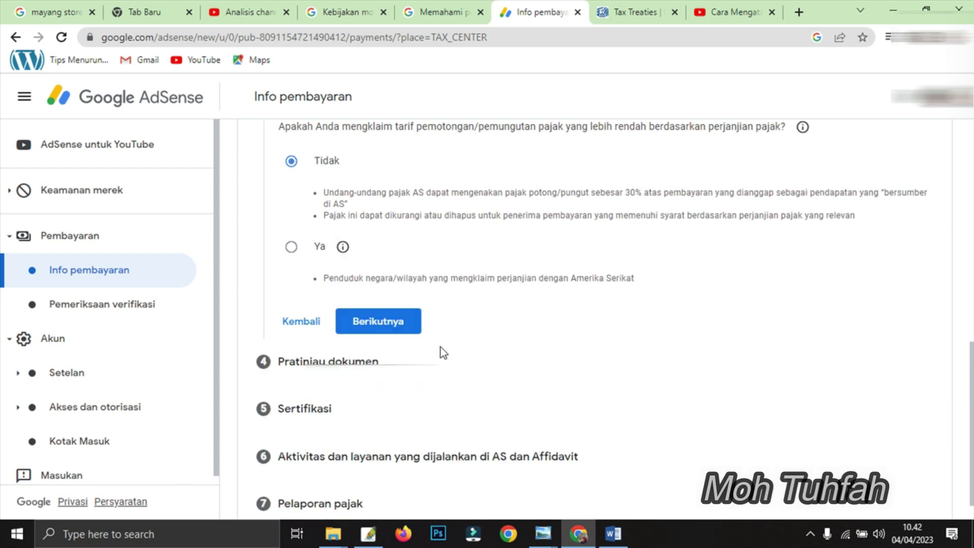
{"action": "left_click", "coordinate": [391, 329]}
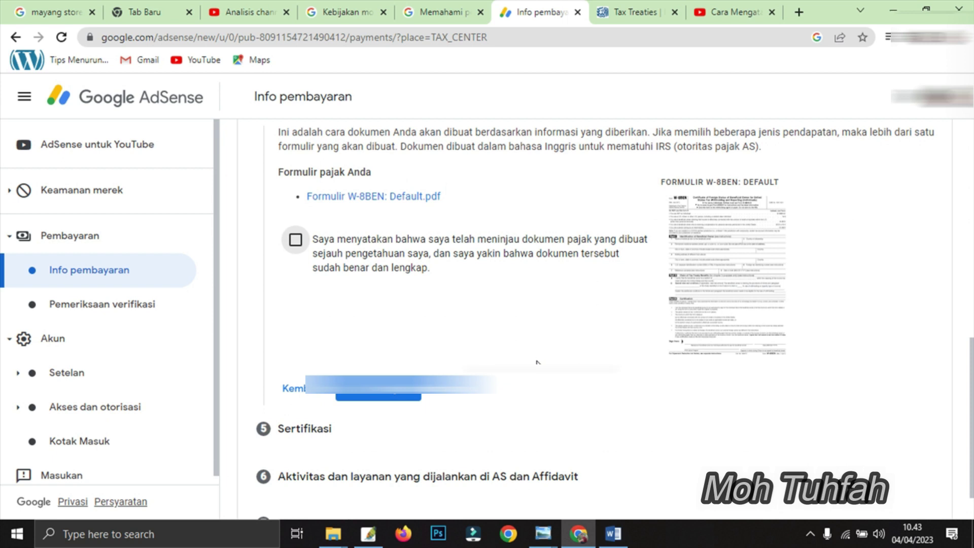
{"action": "left_click", "coordinate": [296, 240]}
{"action": "left_click", "coordinate": [378, 394]}
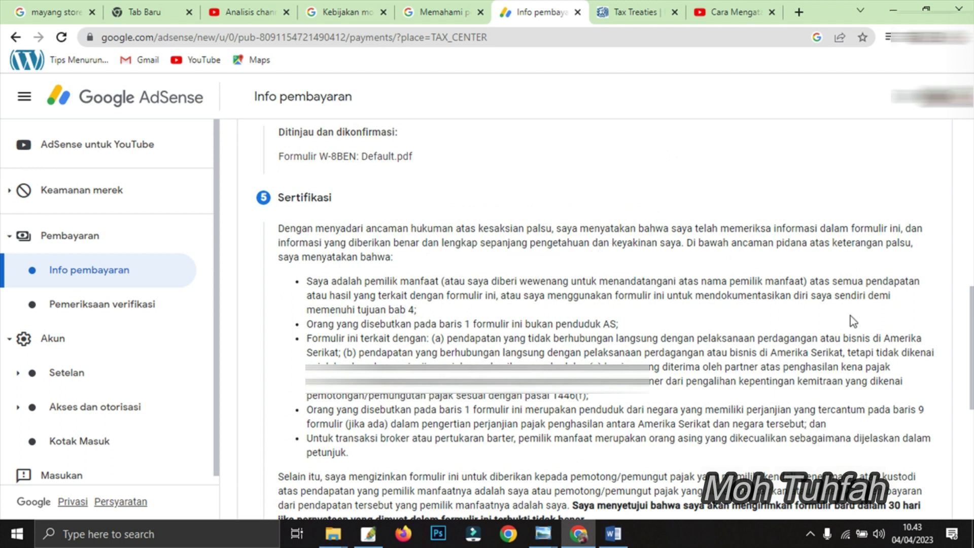
- Certify the form as the person named in the tax identity section and sign it with the account holder's full legal name
{"action": "scroll", "coordinate": [460, 323], "scroll_direction": "down", "scroll_amount": 2}
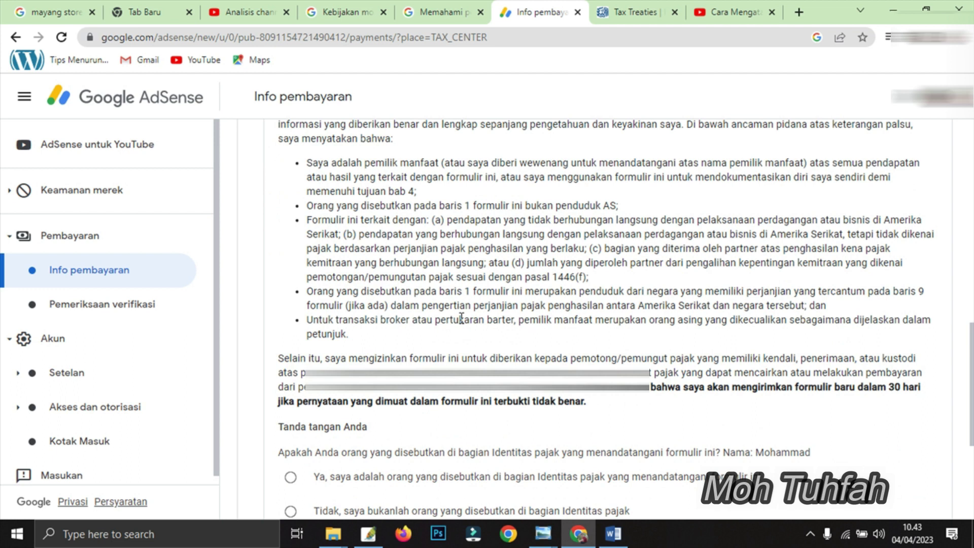
{"action": "scroll", "coordinate": [461, 318], "scroll_direction": "down", "scroll_amount": 2}
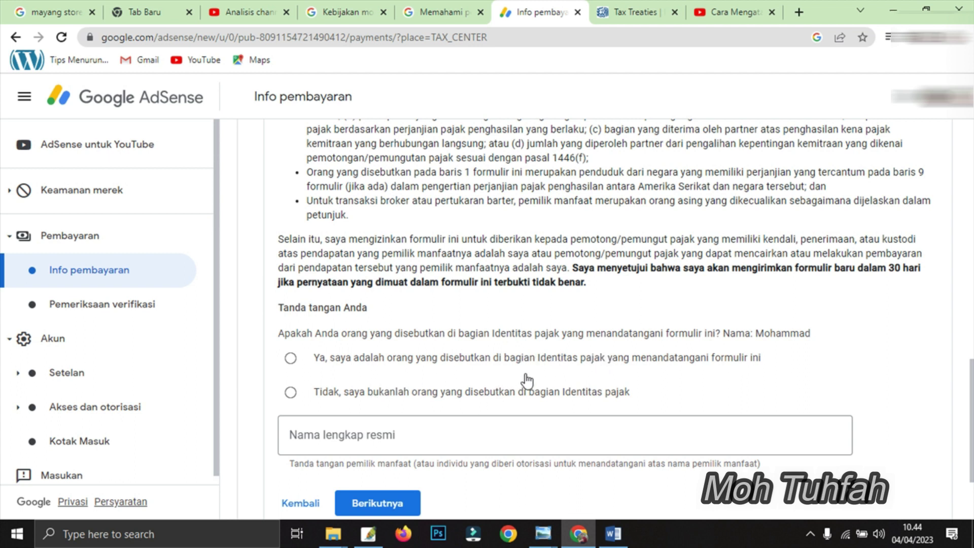
{"action": "left_click", "coordinate": [291, 358]}
{"action": "scroll", "coordinate": [628, 398], "scroll_direction": "down", "scroll_amount": 2}
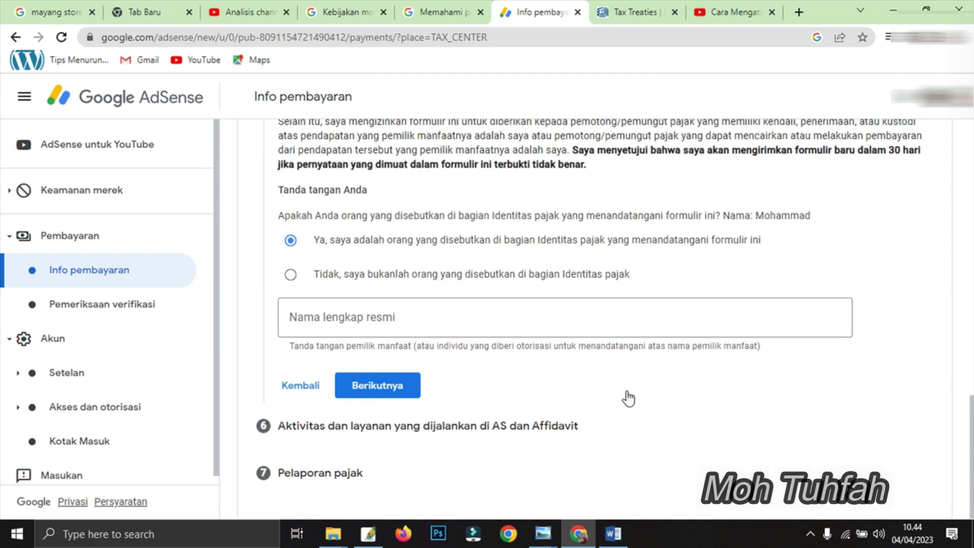
{"action": "left_click", "coordinate": [546, 314]}
{"action": "type", "text": "Mohammad"}
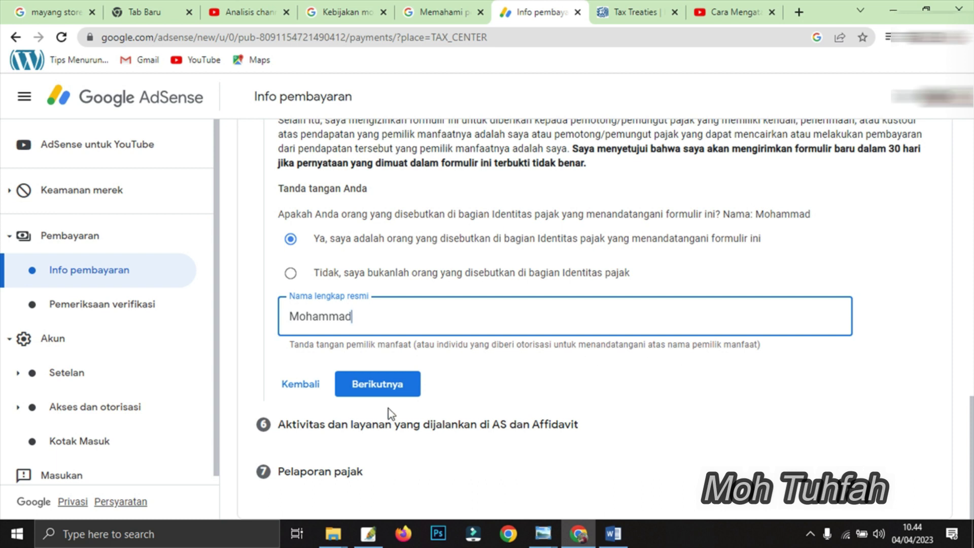
{"action": "left_click", "coordinate": [383, 386]}
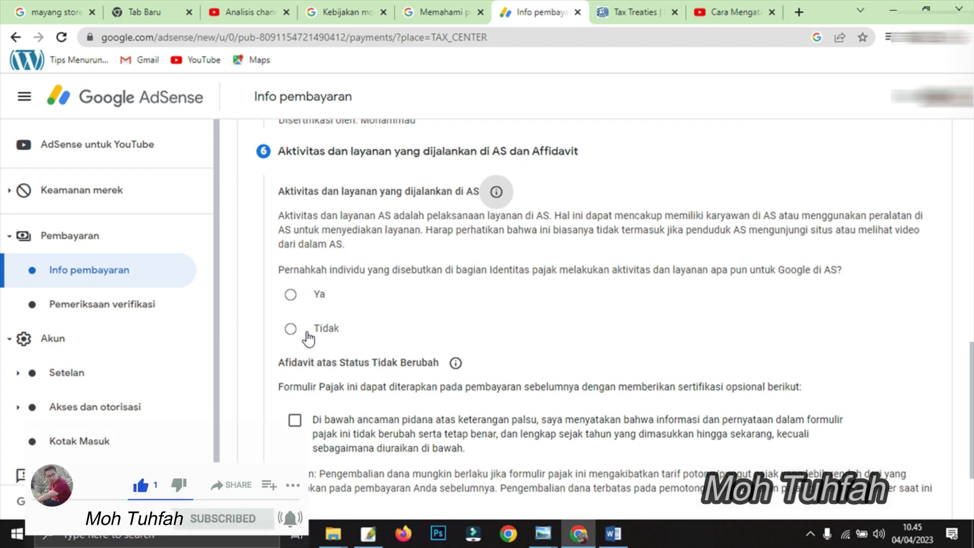
- Answer Tidak to US activities, certify that services are performed entirely outside the US, and leave the unchanged-status affidavit unchecked
{"action": "left_click", "coordinate": [292, 330]}
{"action": "scroll", "coordinate": [477, 349], "scroll_direction": "down", "scroll_amount": 2}
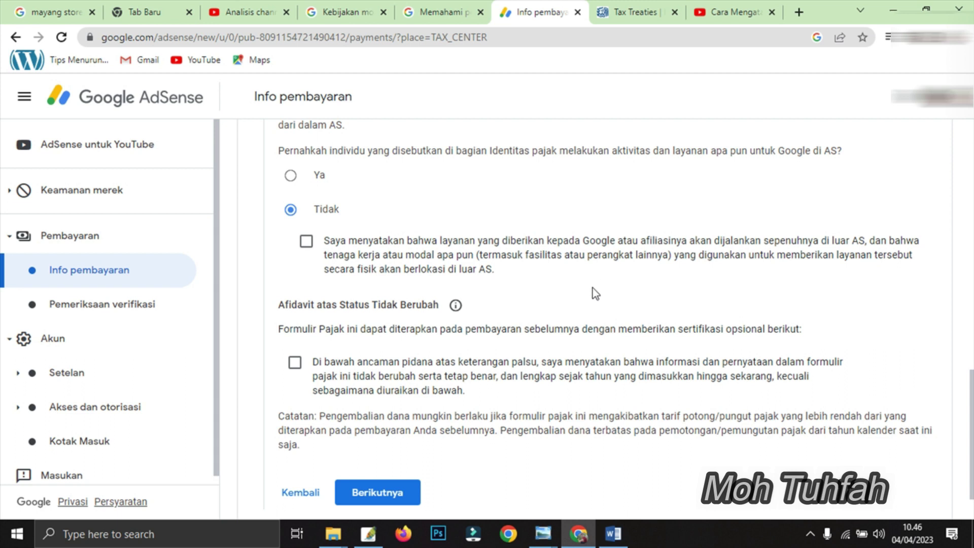
{"action": "left_click", "coordinate": [386, 272]}
{"action": "scroll", "coordinate": [508, 315], "scroll_direction": "down", "scroll_amount": 1}
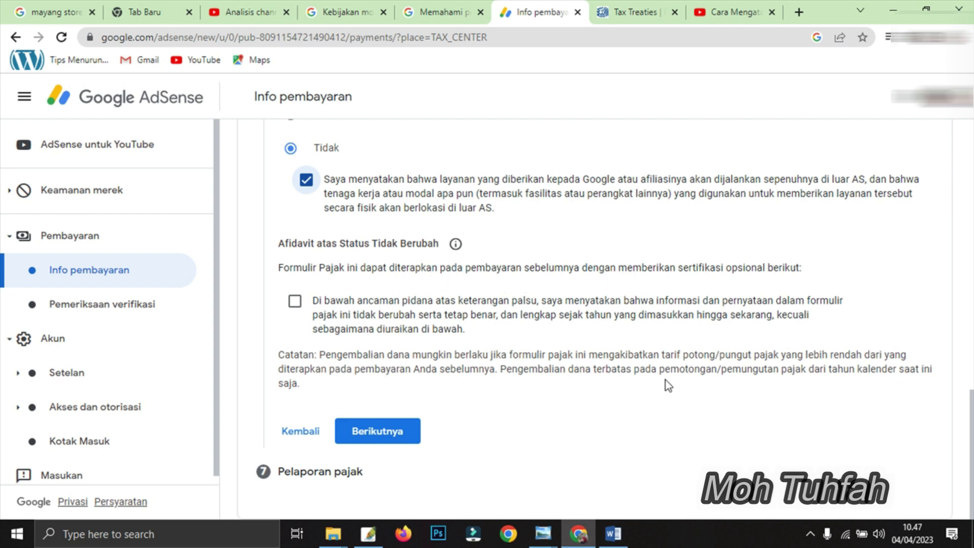
{"action": "left_click", "coordinate": [401, 435]}
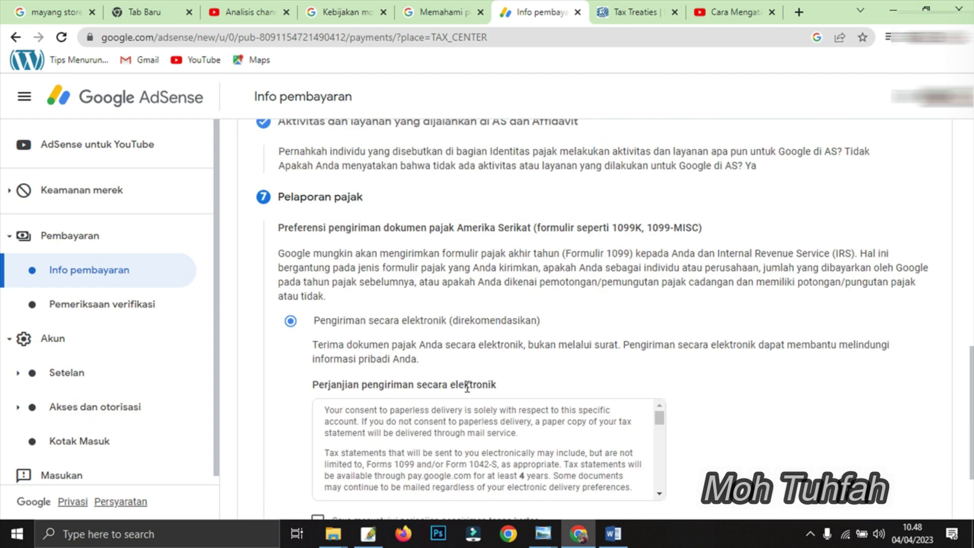
- Consent to paperless delivery of the US tax documents and submit the tax form
{"action": "scroll", "coordinate": [473, 385], "scroll_direction": "down", "scroll_amount": 2}
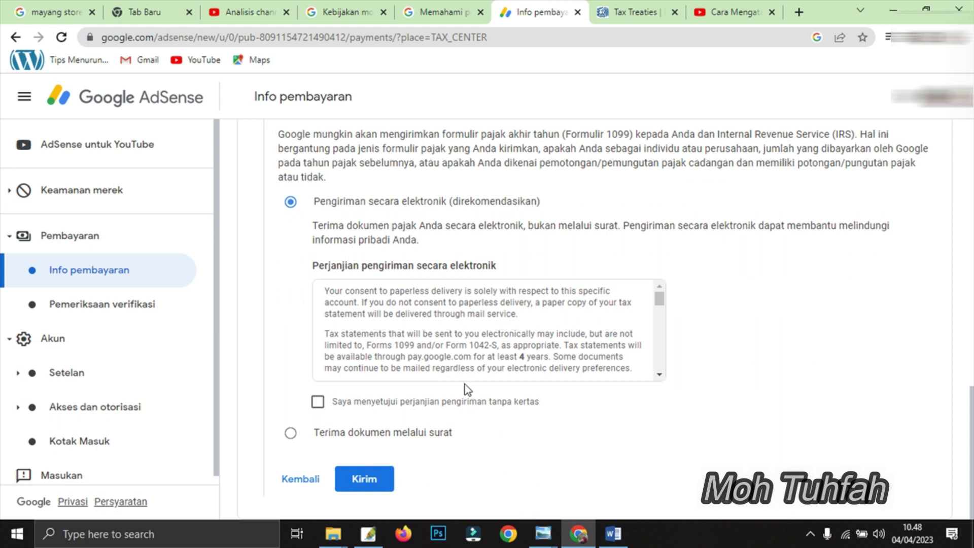
{"action": "left_click", "coordinate": [401, 402]}
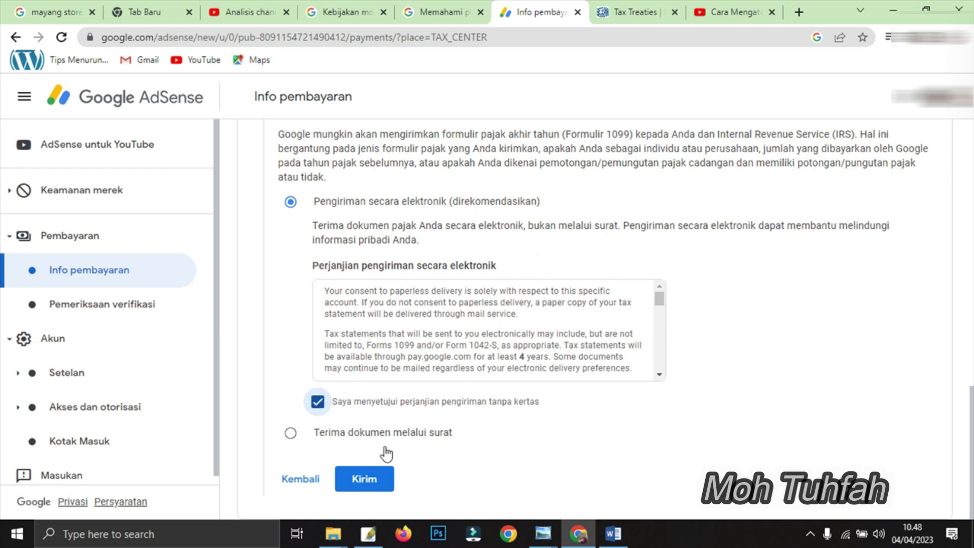
{"action": "left_click", "coordinate": [363, 479]}
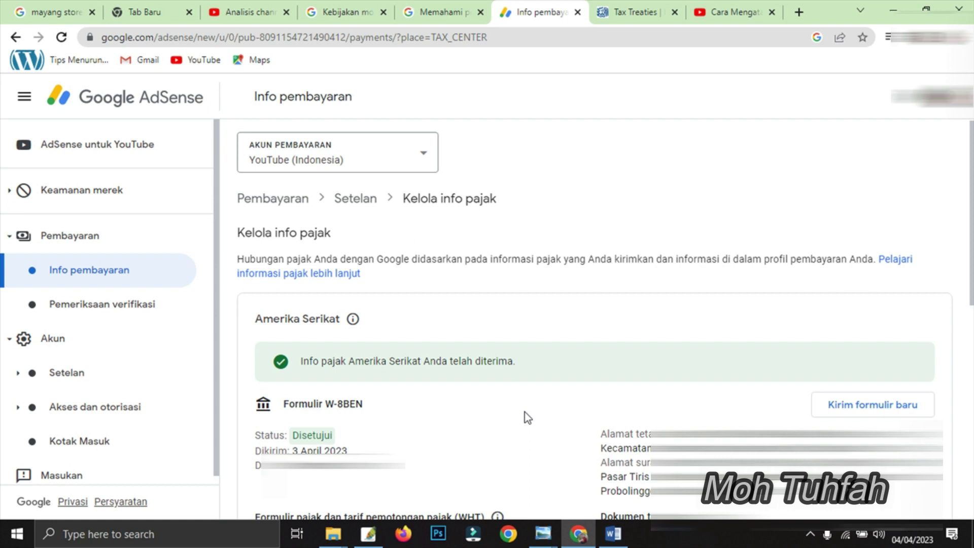
- Review the submitted W-8BEN's status, withholding rates and tax reporting details
{"action": "scroll", "coordinate": [525, 412], "scroll_direction": "down", "scroll_amount": 2}
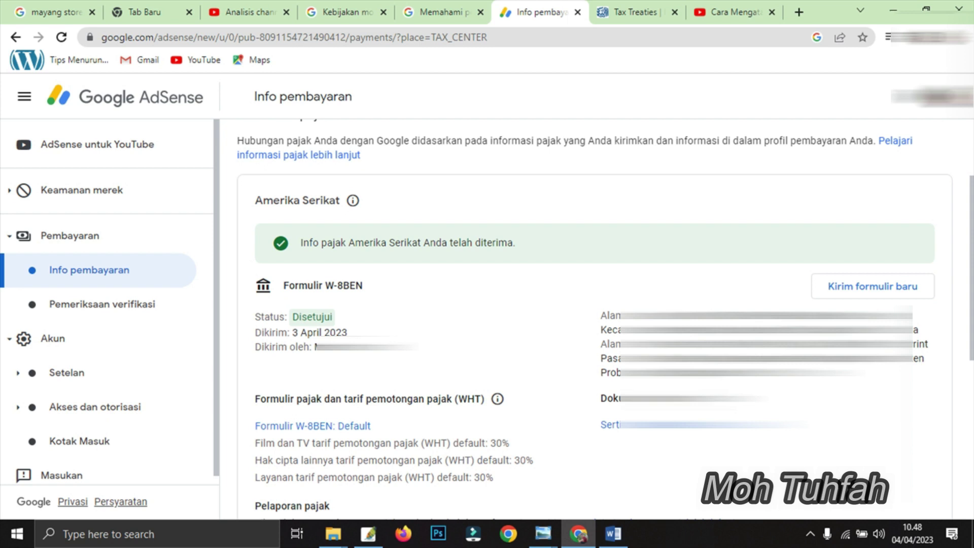
{"action": "scroll", "coordinate": [659, 406], "scroll_direction": "down", "scroll_amount": 6}
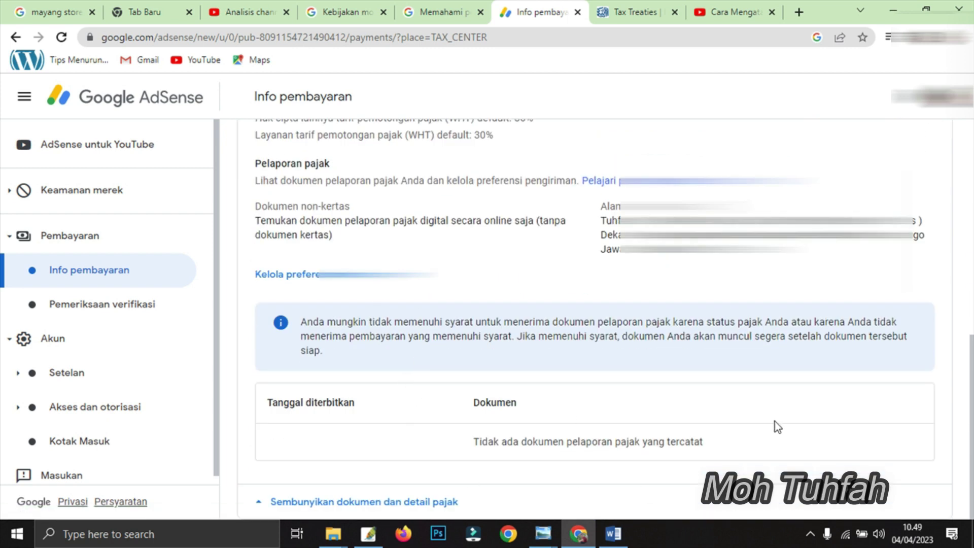
{"action": "scroll", "coordinate": [769, 415], "scroll_direction": "up", "scroll_amount": 4}
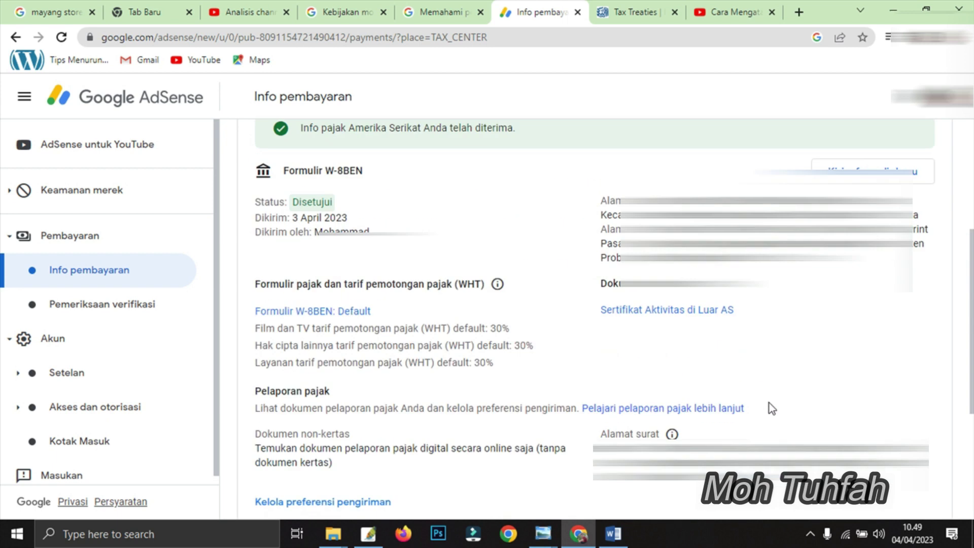